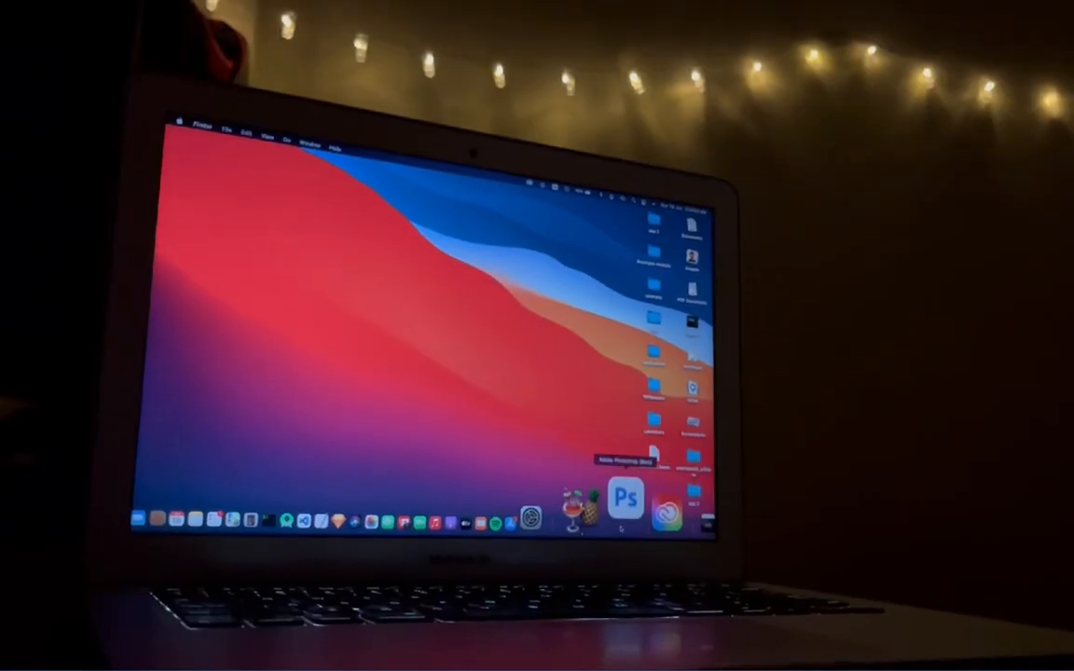
Launch Photoshop and open the recent image thilak-mohan-USK5WvXLrX4-unsplash.jpg
{"action": "left_click", "coordinate": [621, 528]}
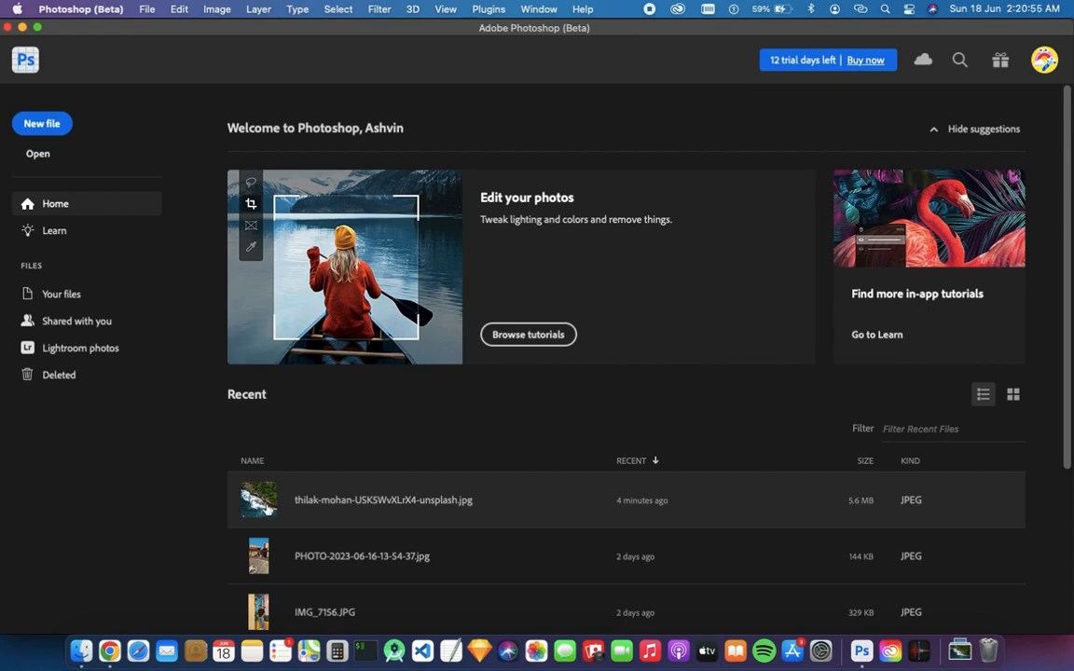
{"action": "left_click", "coordinate": [268, 508]}
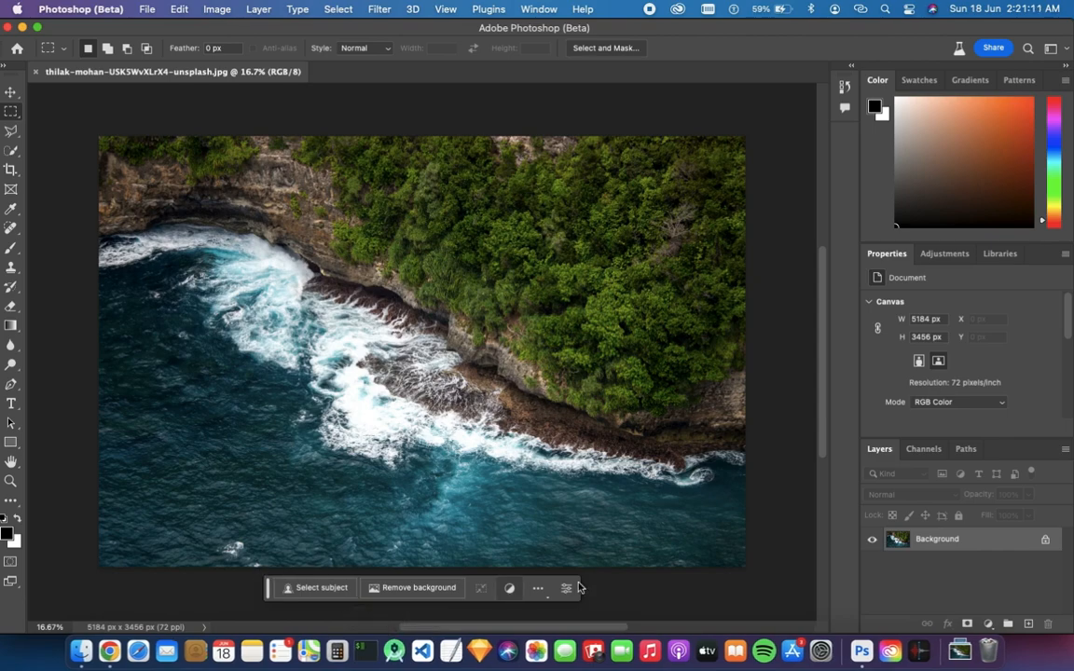
{"action": "left_click", "coordinate": [540, 8]}
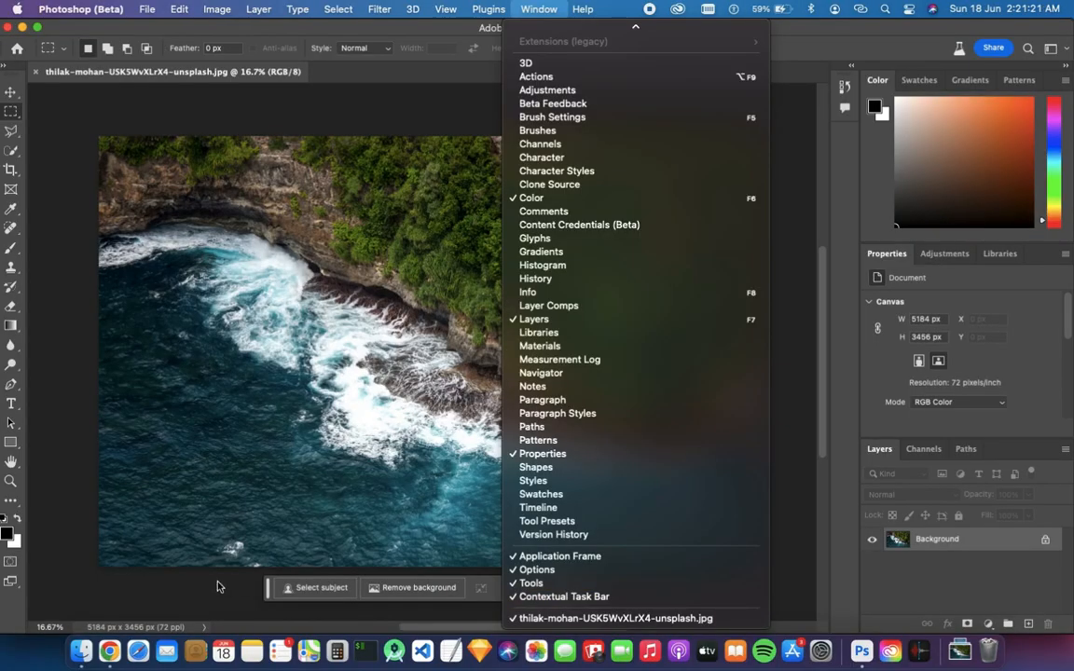
{"action": "left_click", "coordinate": [217, 586]}
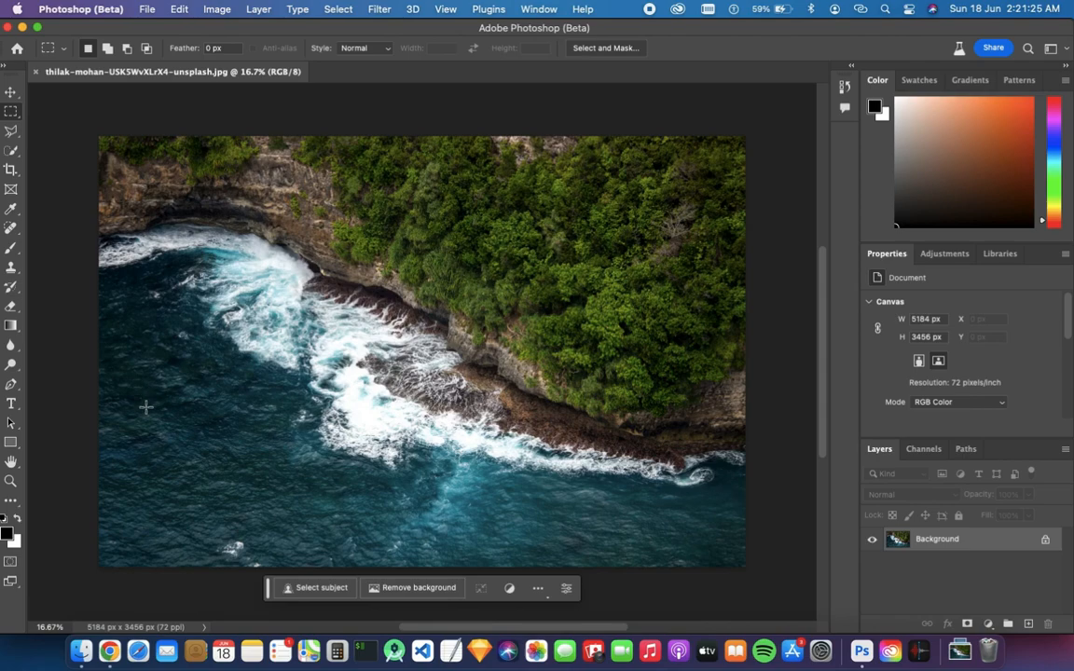
Marquee a rectangle in the lower-left water, generative-fill it with the prompt Boat, and pick the third variation
{"action": "left_click_drag", "start_coordinate": [132, 403], "coordinate": [260, 461]}
{"action": "left_click_drag", "start_coordinate": [287, 508], "coordinate": [299, 532]}
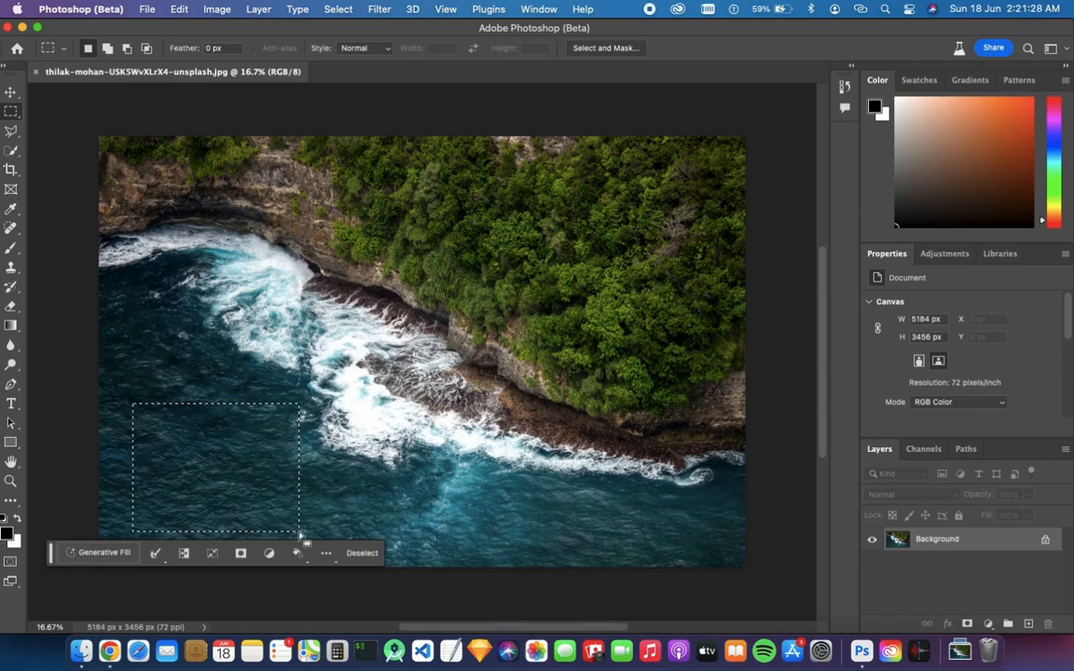
{"action": "left_click", "coordinate": [99, 553]}
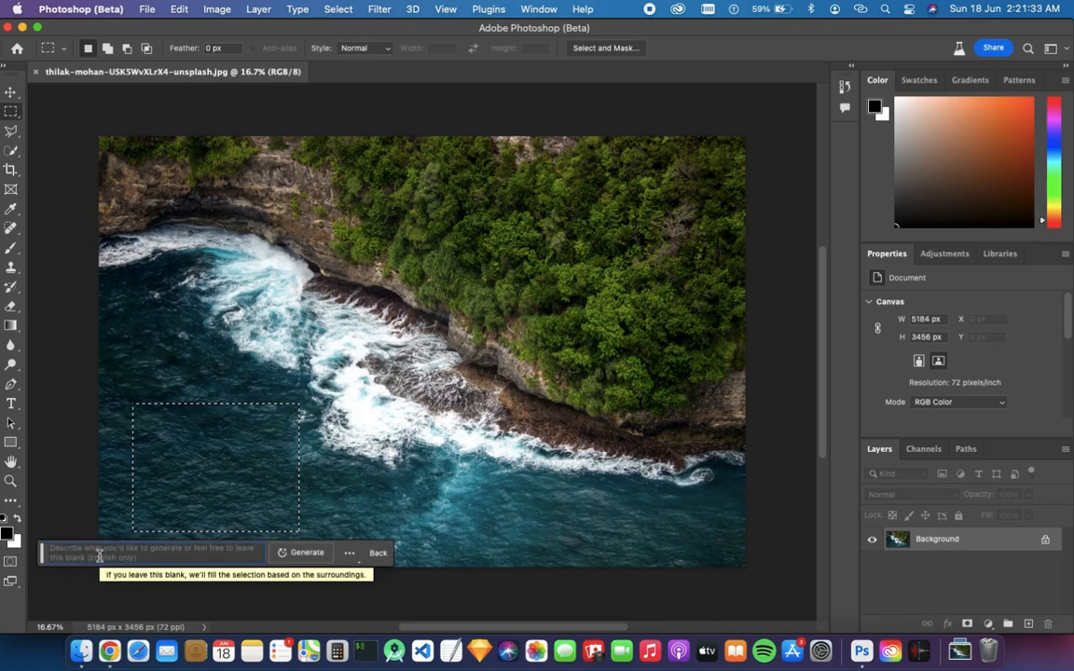
{"action": "type", "text": "Boat"}
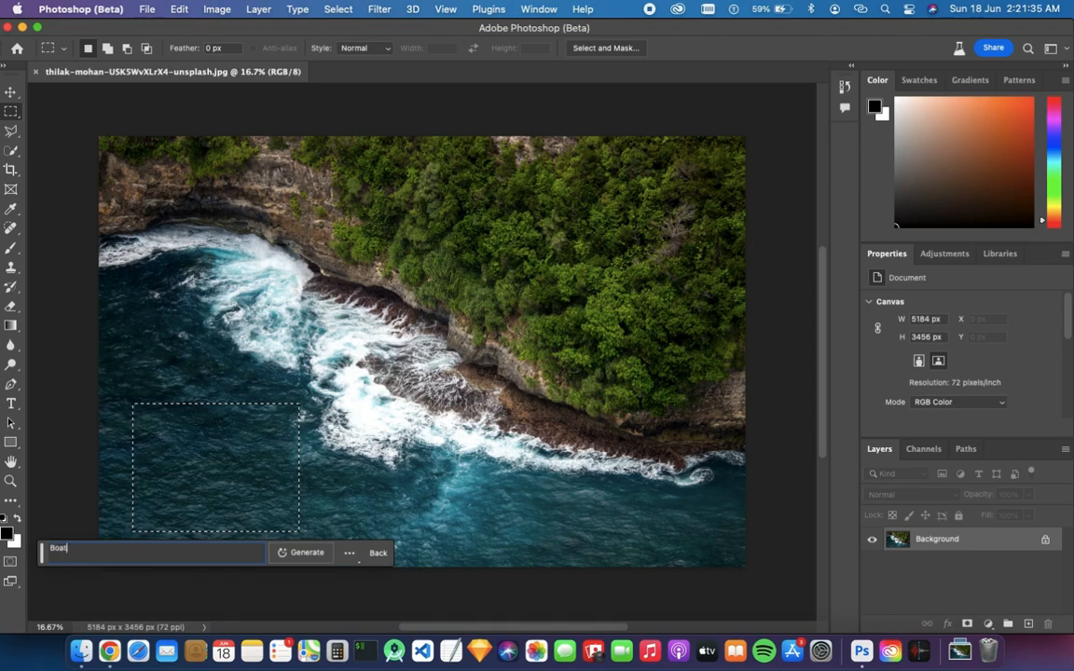
{"action": "left_click", "coordinate": [306, 553]}
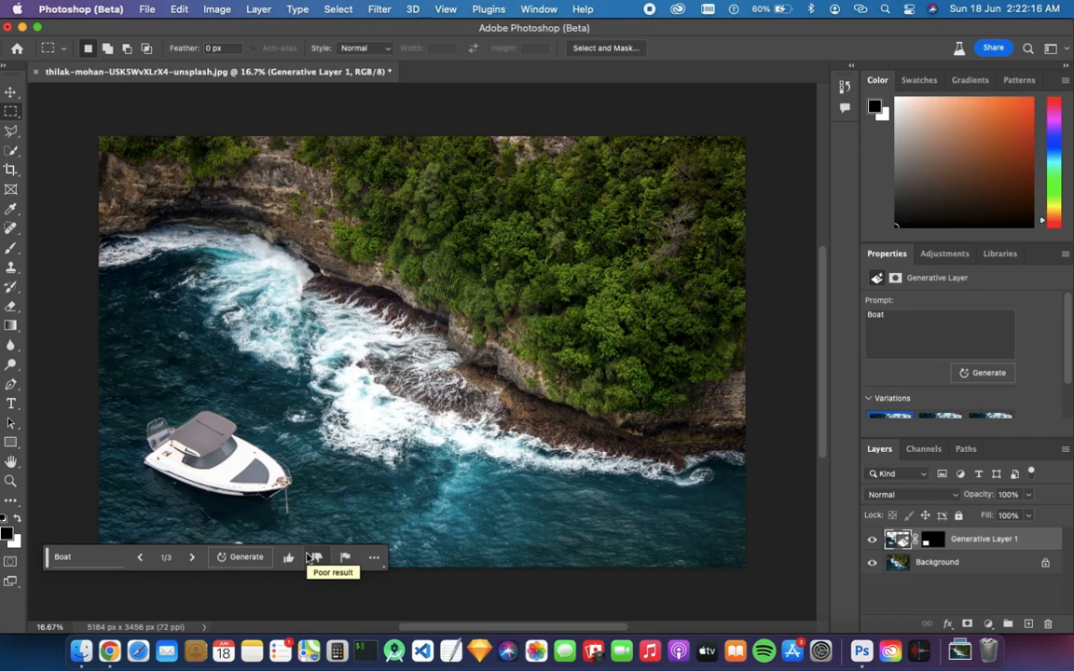
{"action": "left_click", "coordinate": [192, 558]}
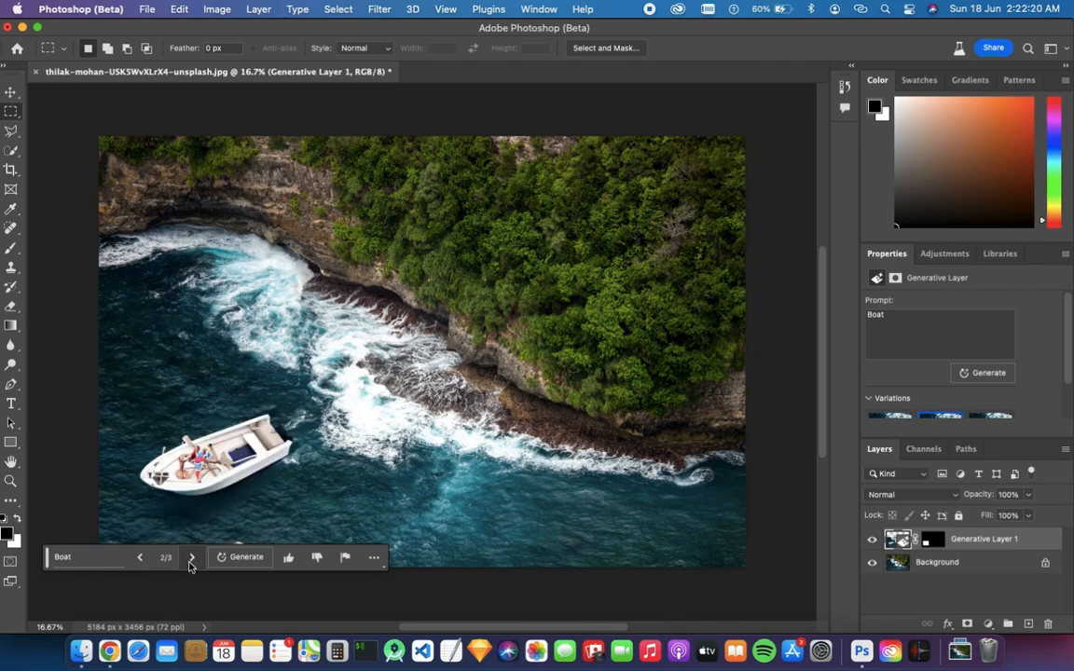
{"action": "left_click", "coordinate": [191, 558]}
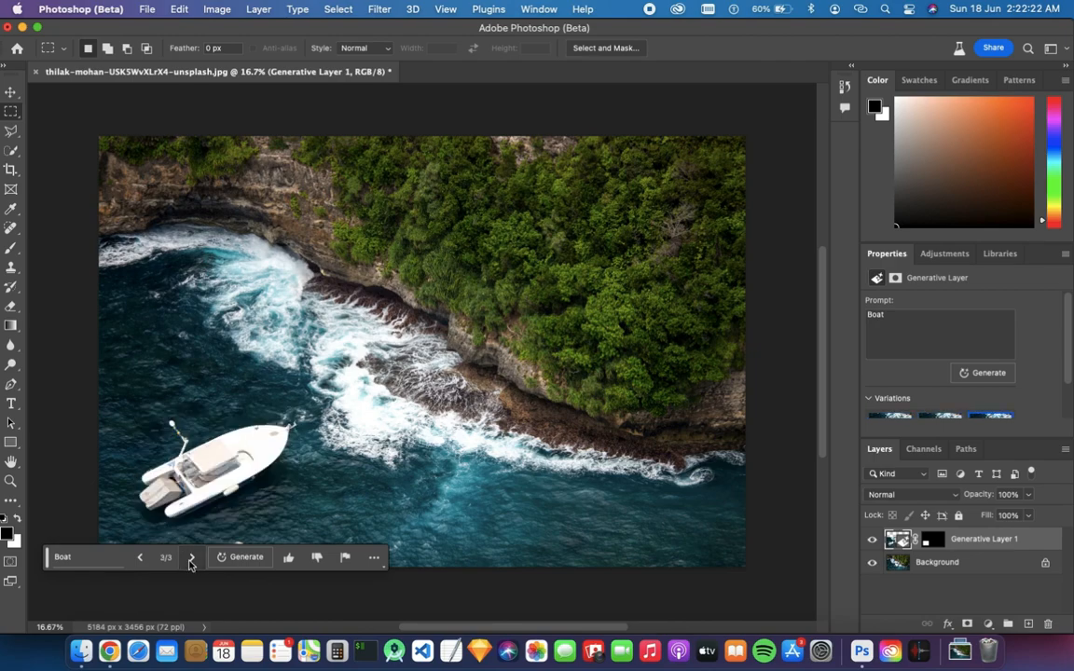
Zoom and pan around the image to examine the generated boat
{"action": "scroll", "coordinate": [250, 469], "scroll_direction": "down", "scroll_amount": 2}
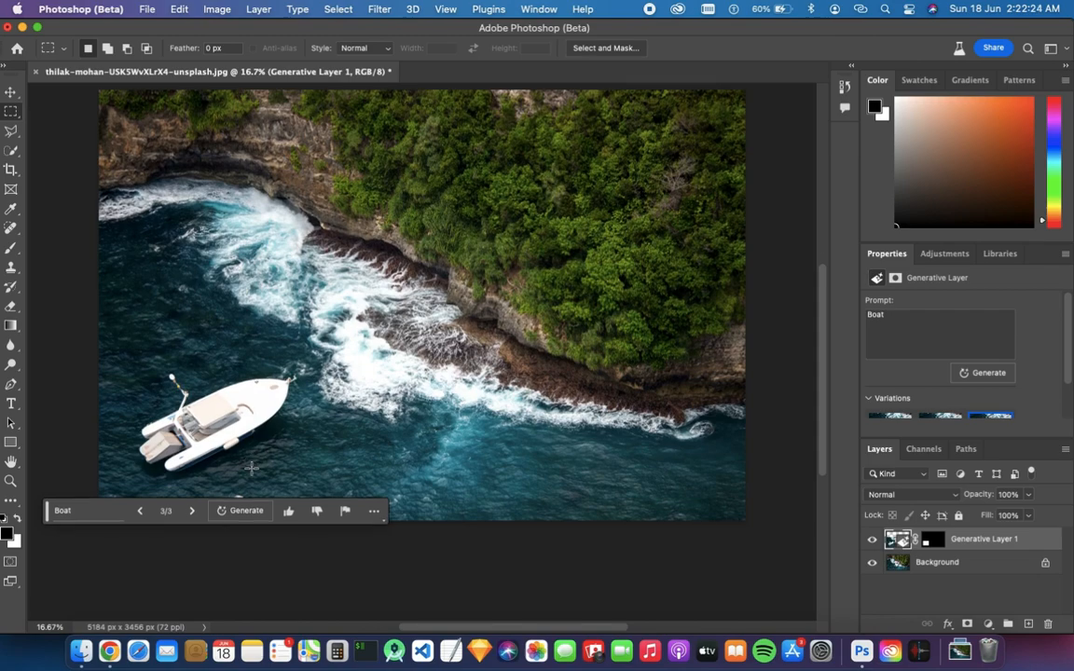
{"action": "scroll", "coordinate": [235, 451], "scroll_direction": "up", "scroll_amount": 3}
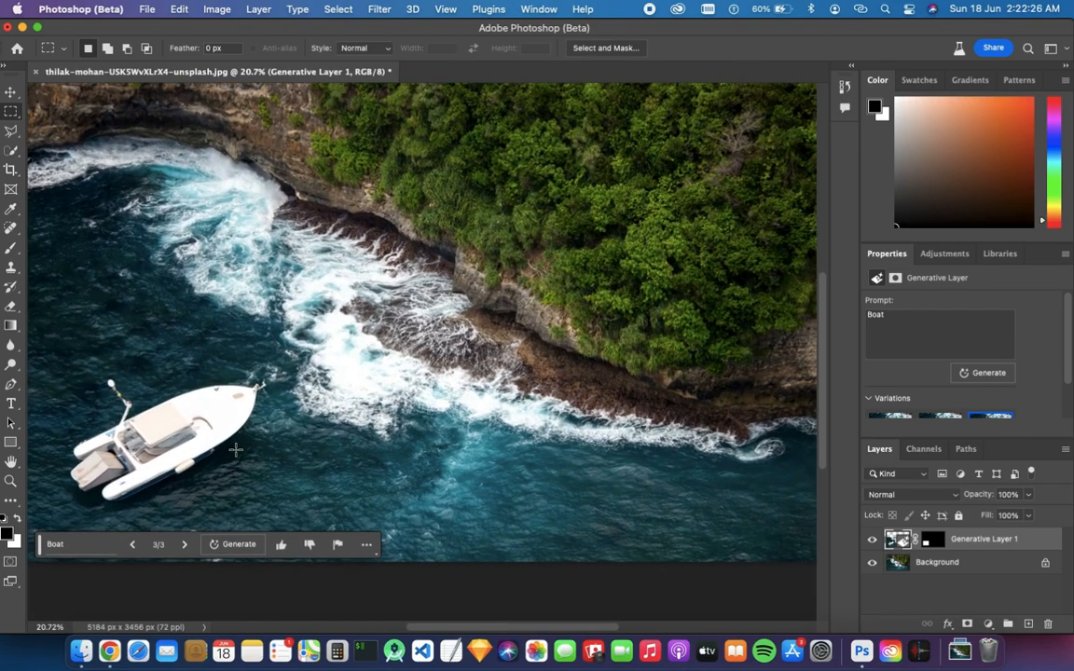
{"action": "scroll", "coordinate": [188, 452], "scroll_direction": "up", "scroll_amount": 5}
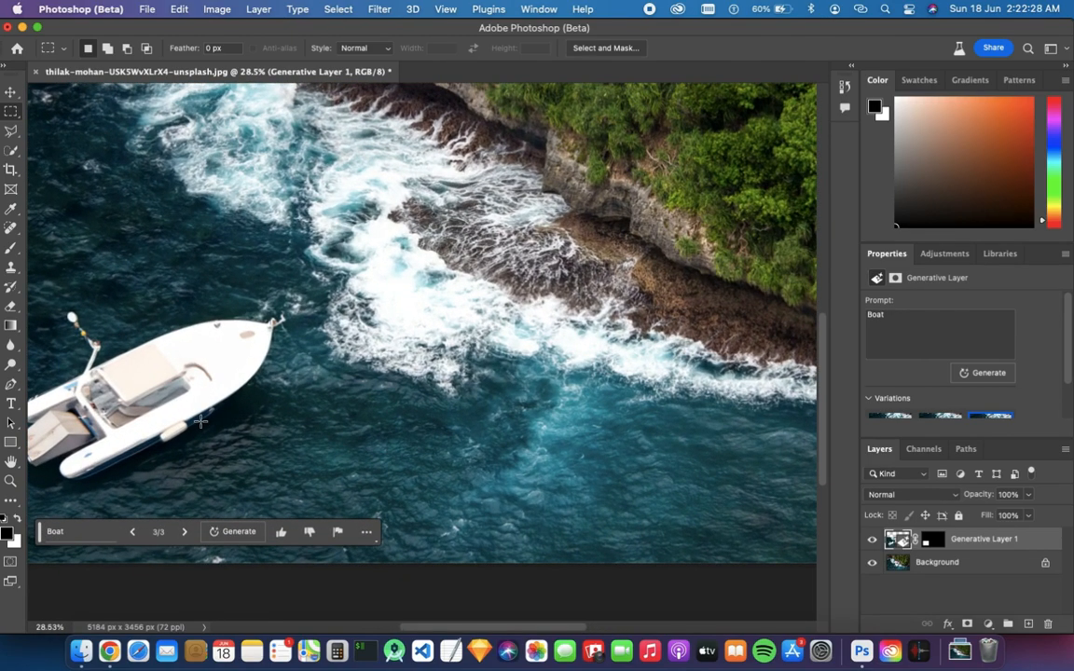
{"action": "scroll", "coordinate": [205, 416], "scroll_direction": "left", "scroll_amount": 5}
{"action": "scroll", "coordinate": [205, 416], "scroll_direction": "down", "scroll_amount": 2}
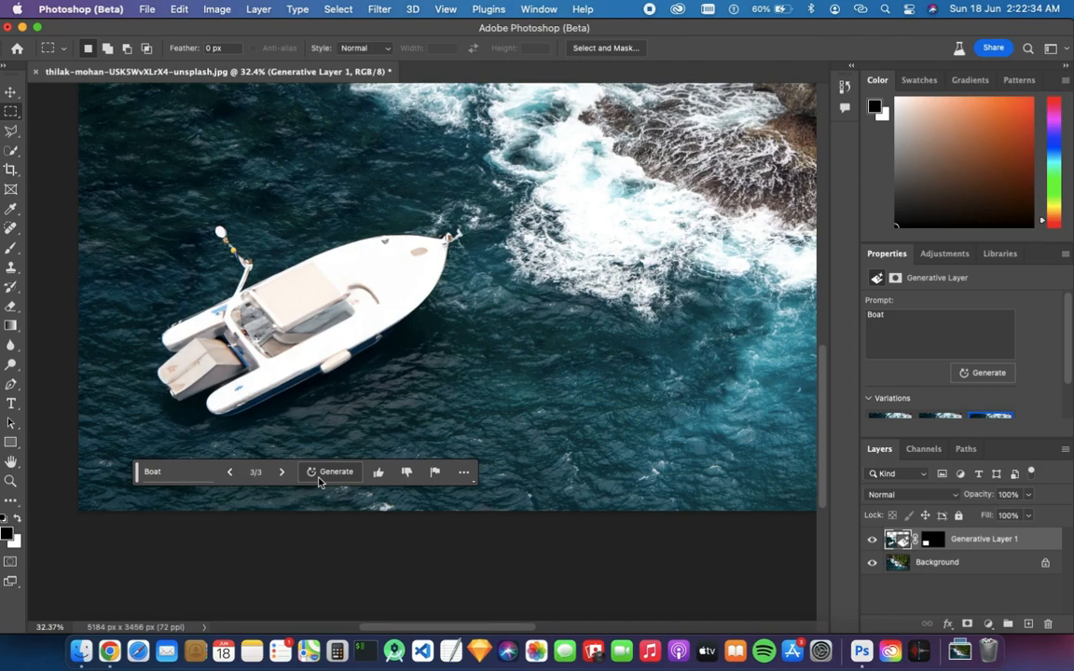
{"action": "scroll", "coordinate": [401, 391], "scroll_direction": "down", "scroll_amount": 5}
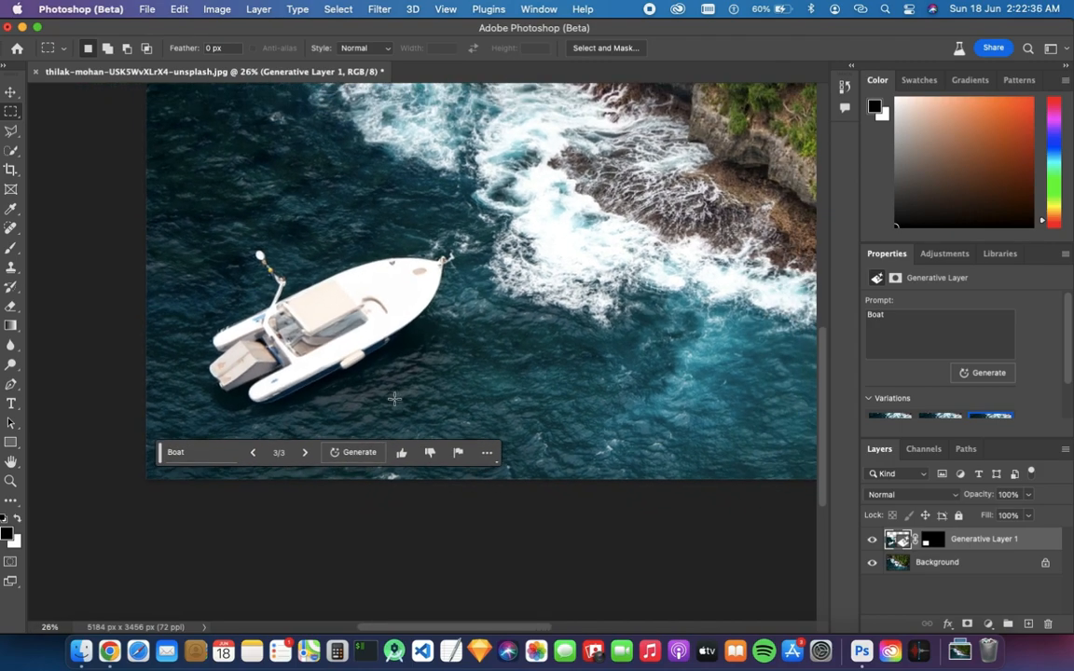
{"action": "scroll", "coordinate": [395, 399], "scroll_direction": "down", "scroll_amount": 2}
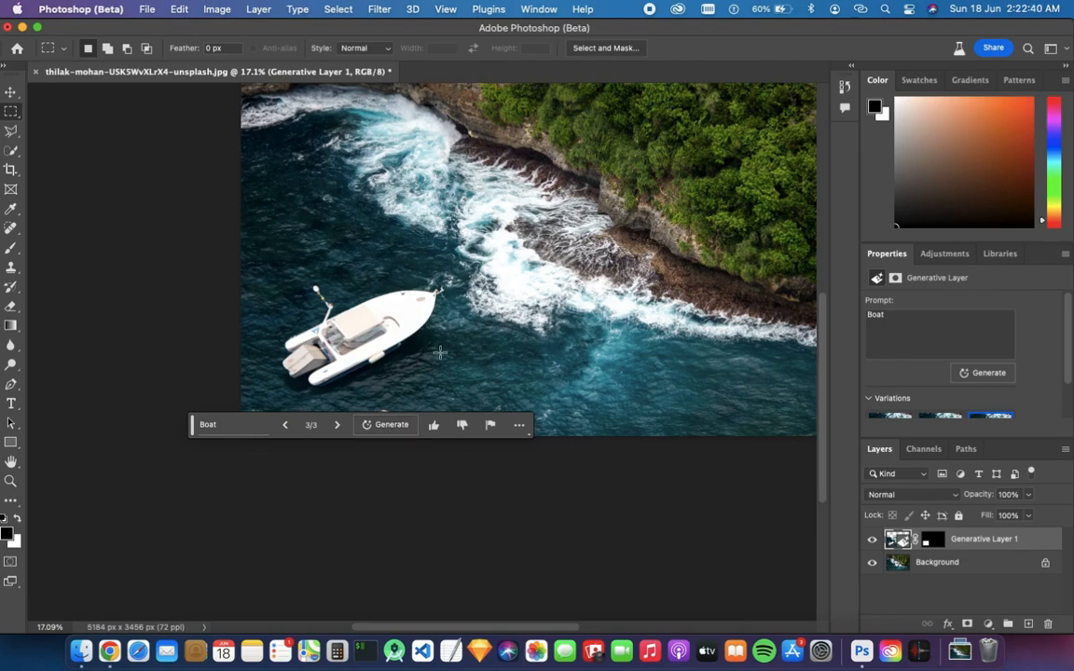
{"action": "scroll", "coordinate": [504, 291], "scroll_direction": "up", "scroll_amount": 4}
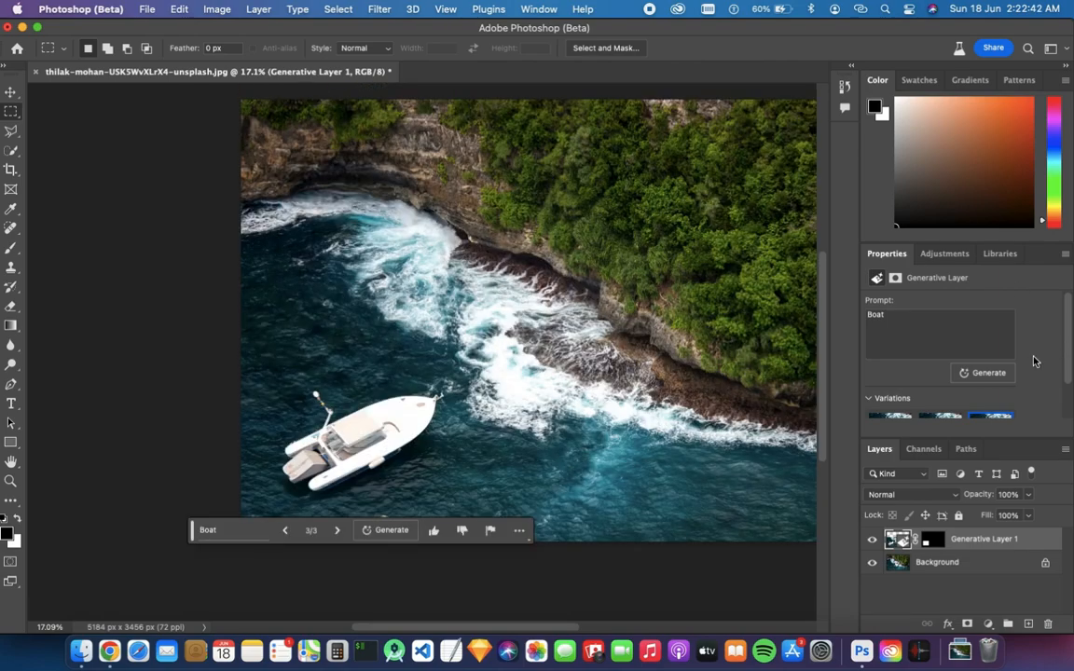
{"action": "scroll", "coordinate": [1026, 359], "scroll_direction": "down", "scroll_amount": 2}
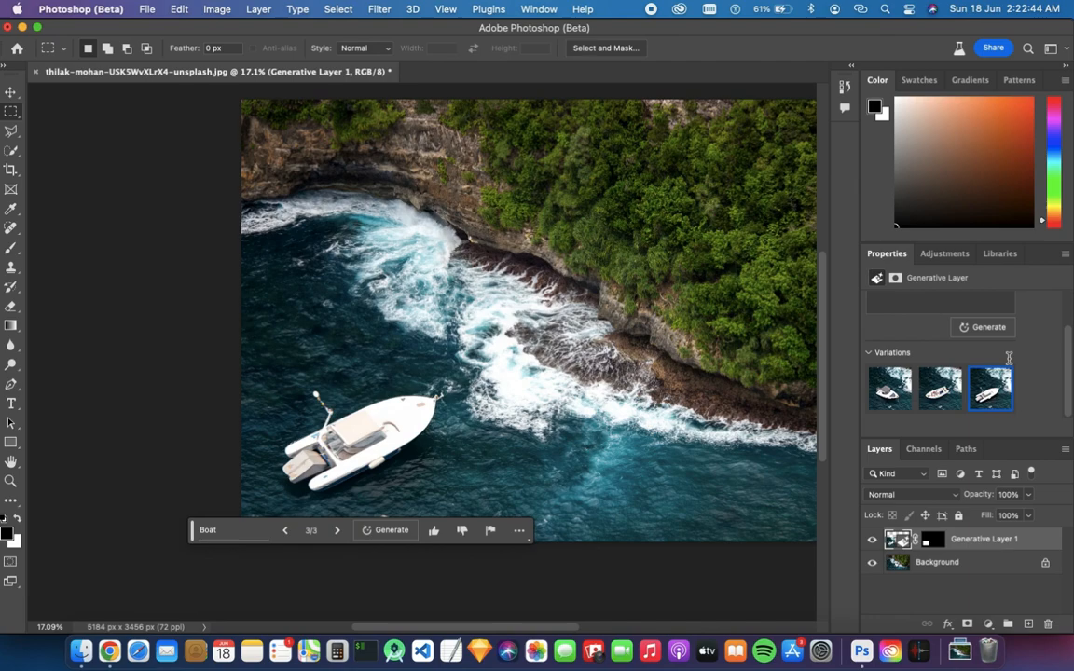
{"action": "scroll", "coordinate": [420, 353], "scroll_direction": "down", "scroll_amount": 3}
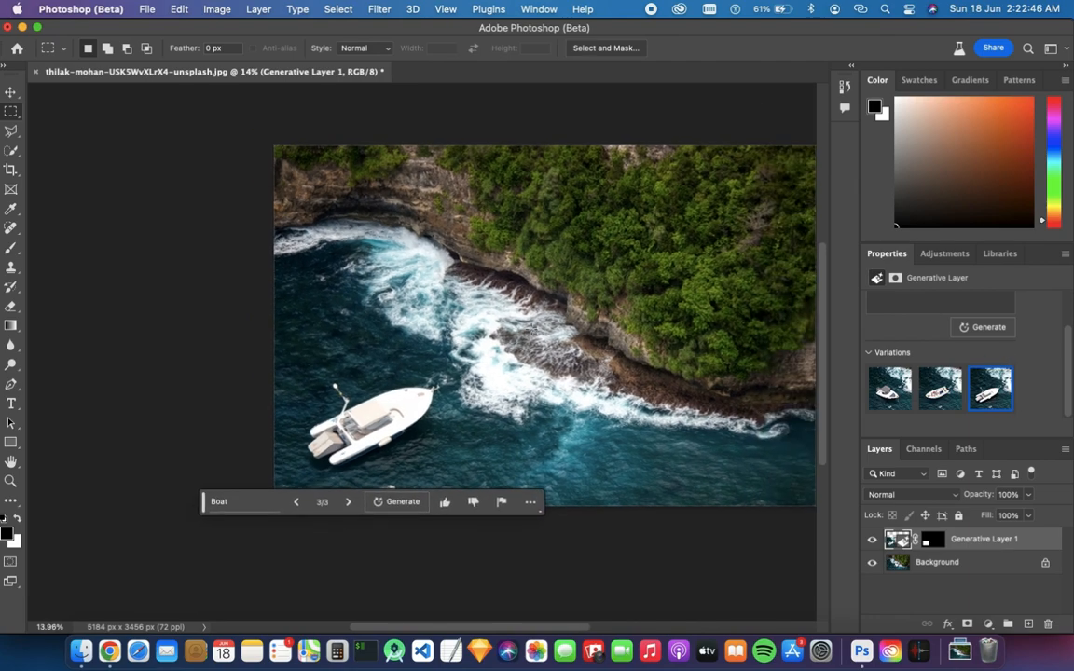
{"action": "scroll", "coordinate": [472, 311], "scroll_direction": "right", "scroll_amount": 3}
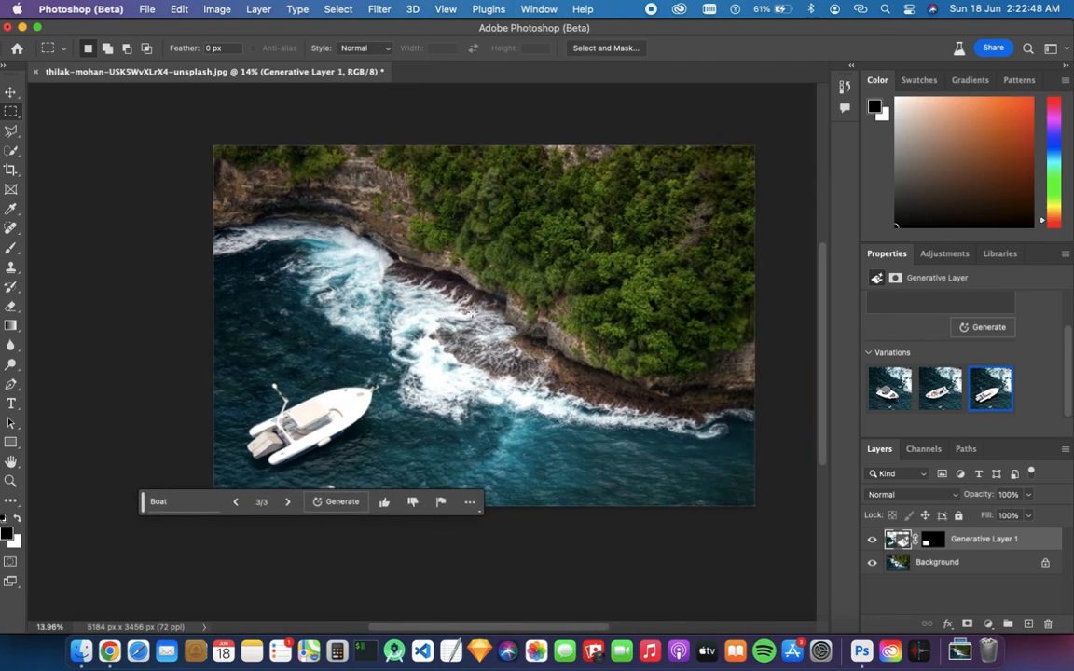
Extend the canvas to the left to about 6207 px wide with the Crop tool
{"action": "left_click", "coordinate": [10, 170]}
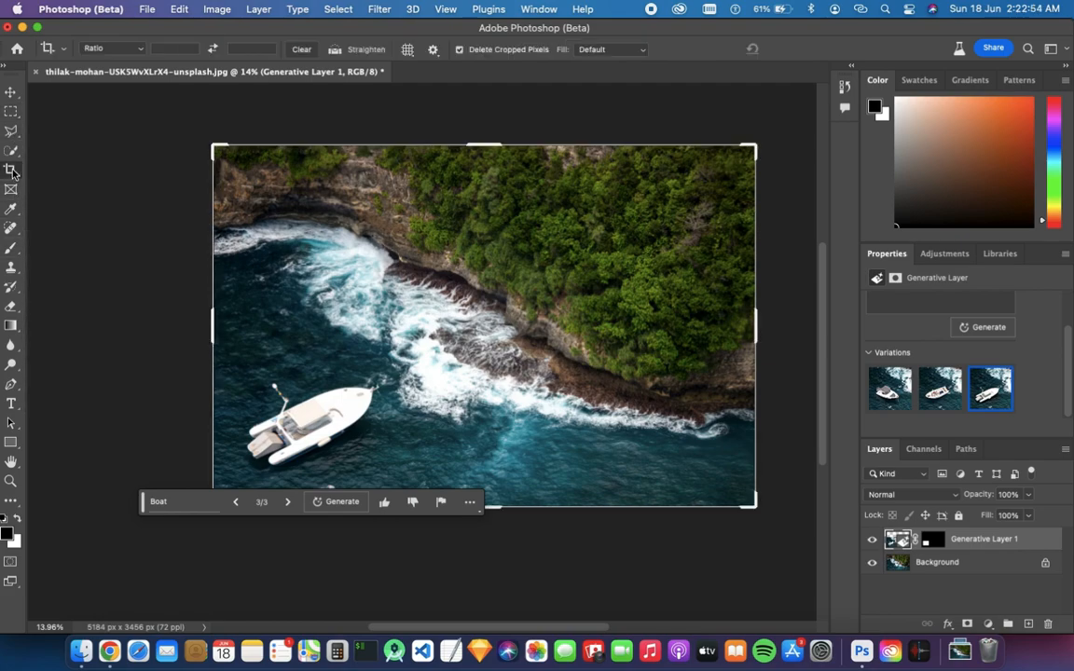
{"action": "left_click_drag", "start_coordinate": [214, 323], "coordinate": [160, 322]}
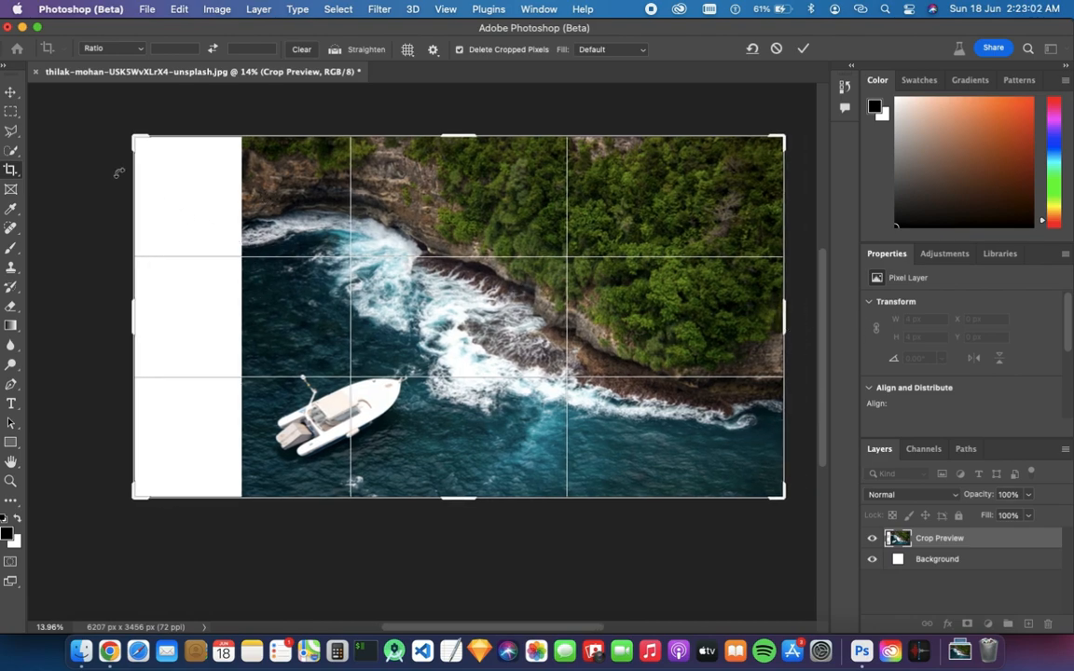
{"action": "left_click", "coordinate": [799, 46]}
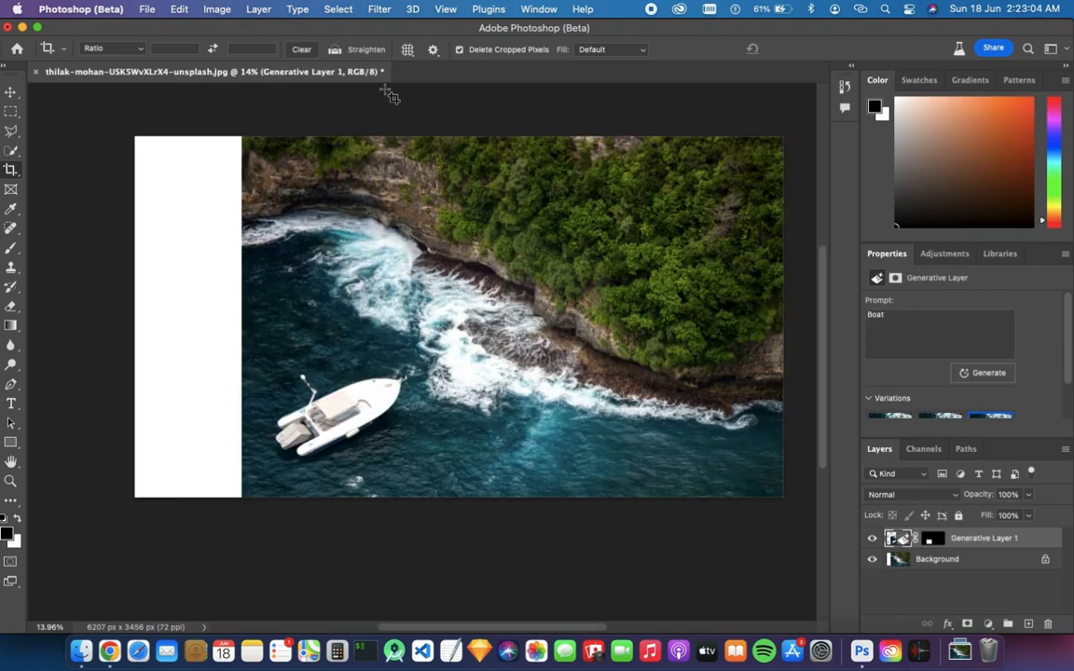
Select the new blank strip plus a slice of the photo and generative-fill it with an empty prompt
{"action": "left_click", "coordinate": [11, 112]}
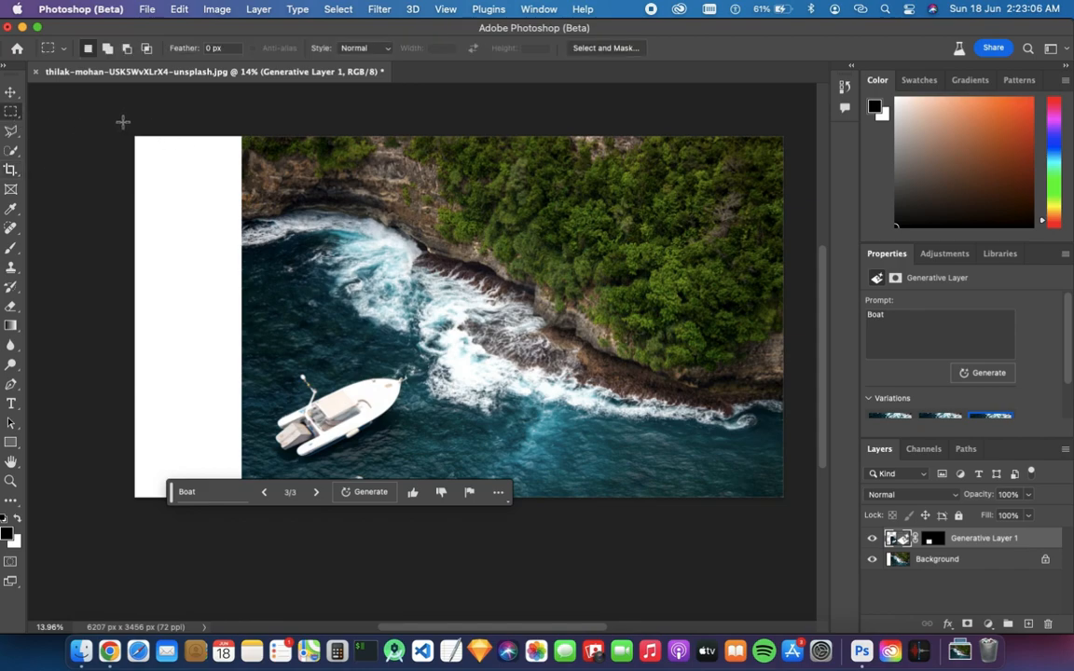
{"action": "left_click_drag", "start_coordinate": [121, 137], "coordinate": [236, 144]}
{"action": "left_click_drag", "start_coordinate": [263, 185], "coordinate": [275, 497]}
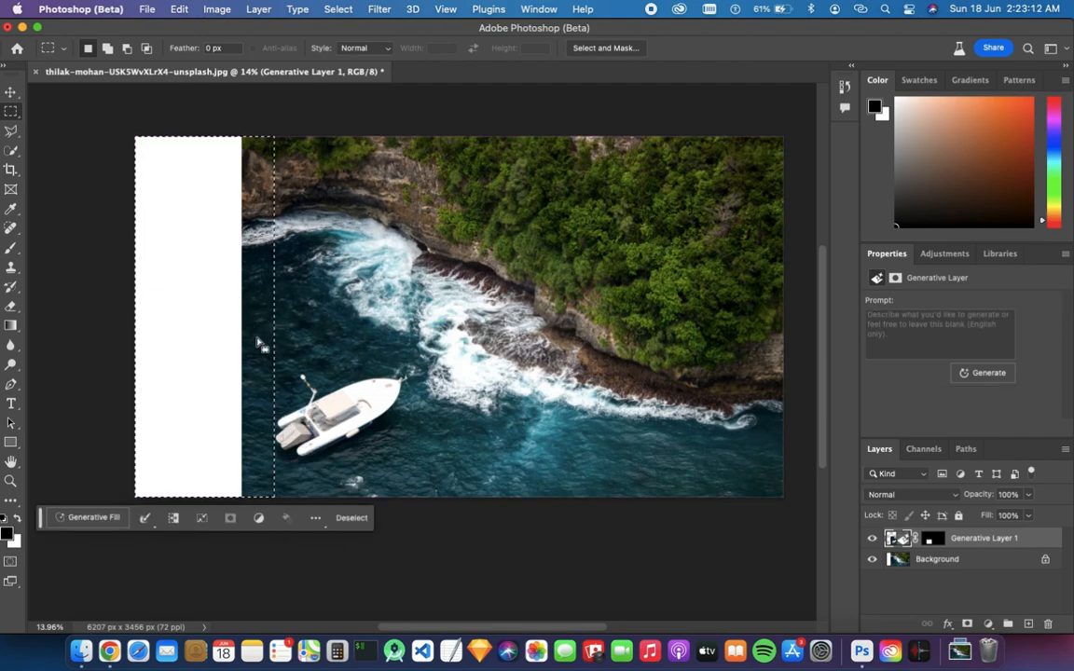
{"action": "left_click", "coordinate": [83, 521]}
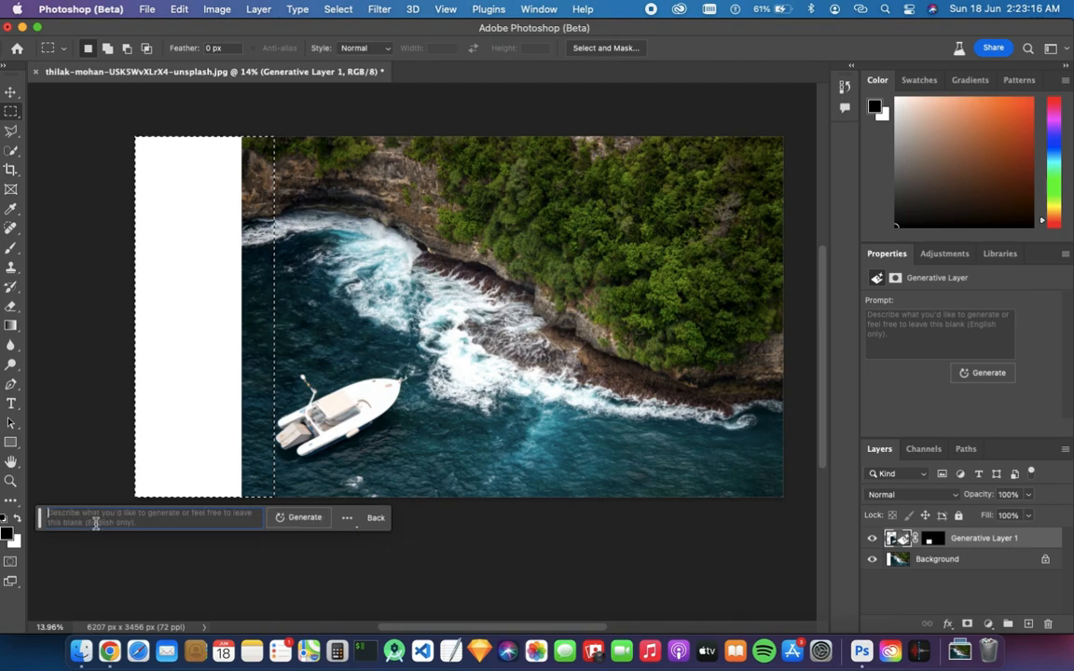
{"action": "left_click", "coordinate": [297, 522]}
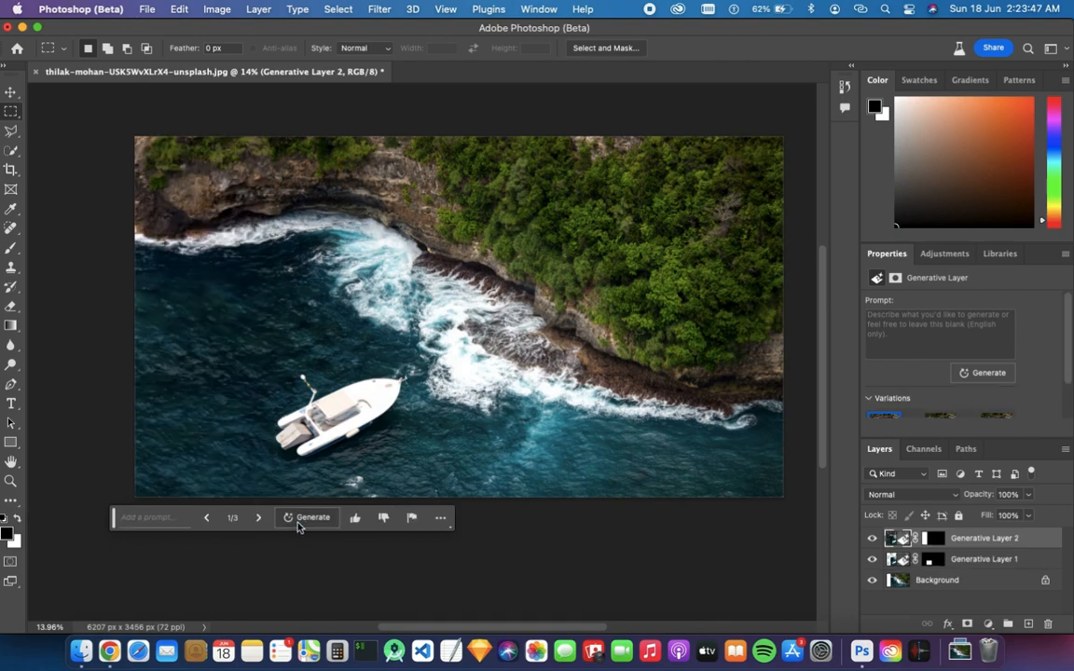
Zoom and pan to examine the filled left side of the extended image
{"action": "scroll", "coordinate": [240, 386], "scroll_direction": "up", "scroll_amount": 5}
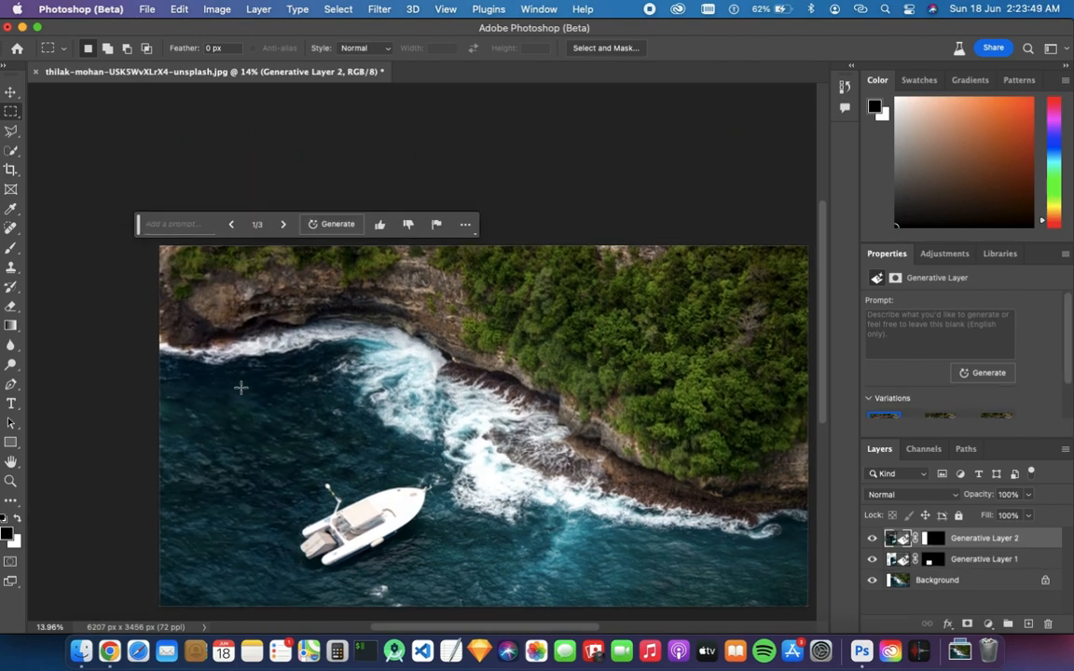
{"action": "scroll", "coordinate": [306, 243], "scroll_direction": "down", "scroll_amount": 4}
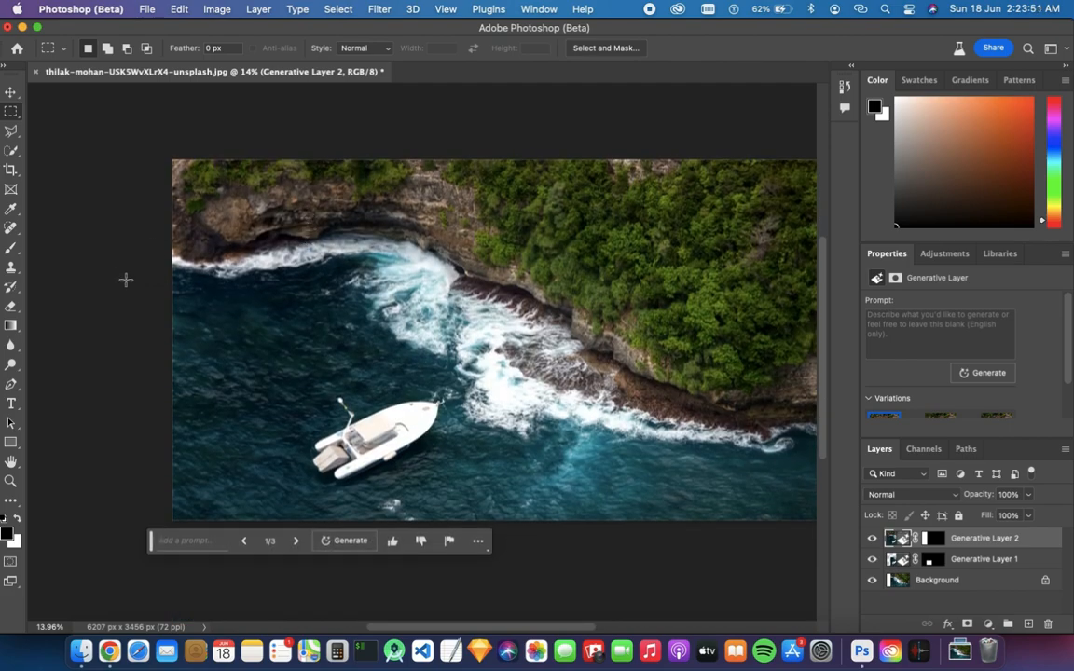
{"action": "scroll", "coordinate": [312, 235], "scroll_direction": "up", "scroll_amount": 5}
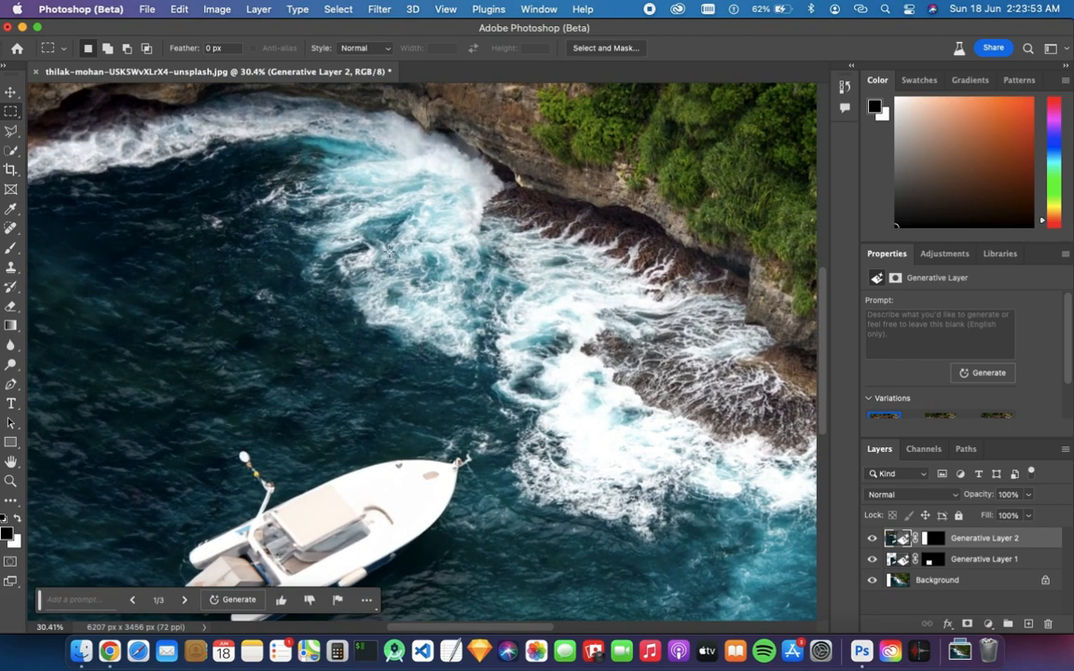
{"action": "scroll", "coordinate": [389, 250], "scroll_direction": "left", "scroll_amount": 5}
{"action": "scroll", "coordinate": [388, 249], "scroll_direction": "down", "scroll_amount": 2}
{"action": "scroll", "coordinate": [366, 256], "scroll_direction": "up", "scroll_amount": 10}
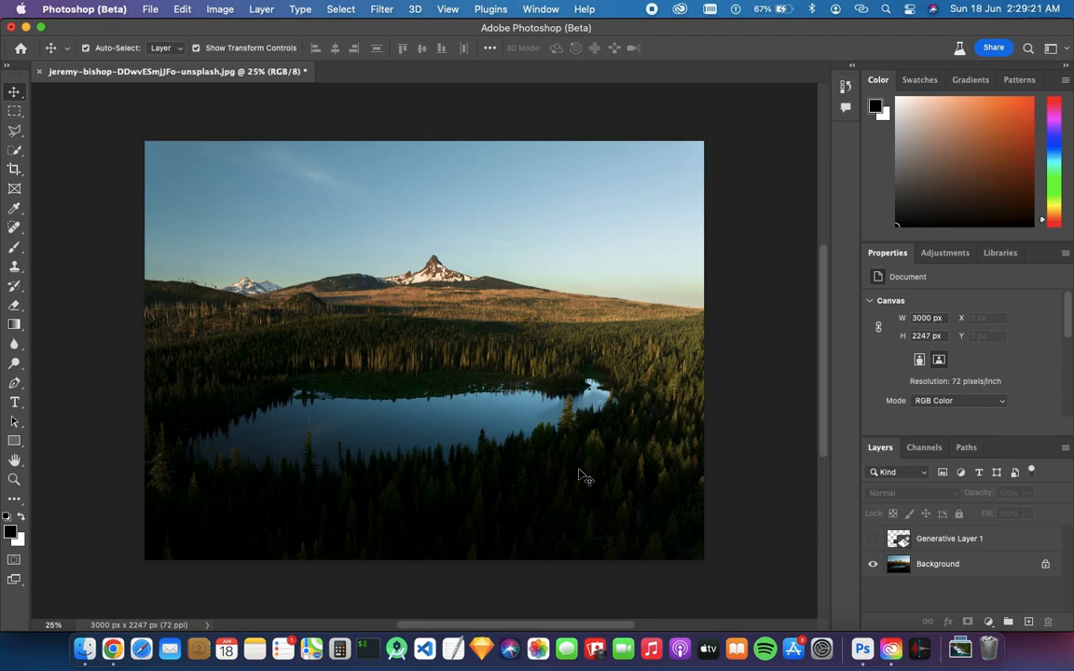
Select a rectangle around the central mountain peak and generative-fill it with the prompt "Add a mountain"
{"action": "left_click", "coordinate": [15, 113]}
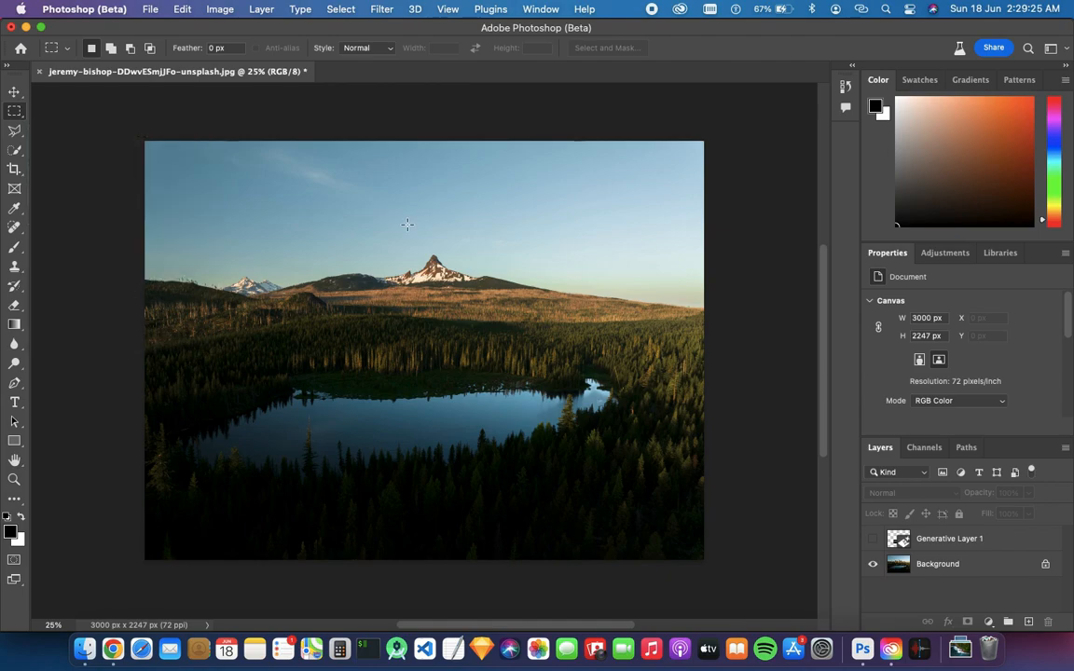
{"action": "left_click_drag", "start_coordinate": [294, 269], "coordinate": [380, 305]}
{"action": "left_click", "coordinate": [317, 228]}
{"action": "left_click_drag", "start_coordinate": [373, 292], "coordinate": [474, 297]}
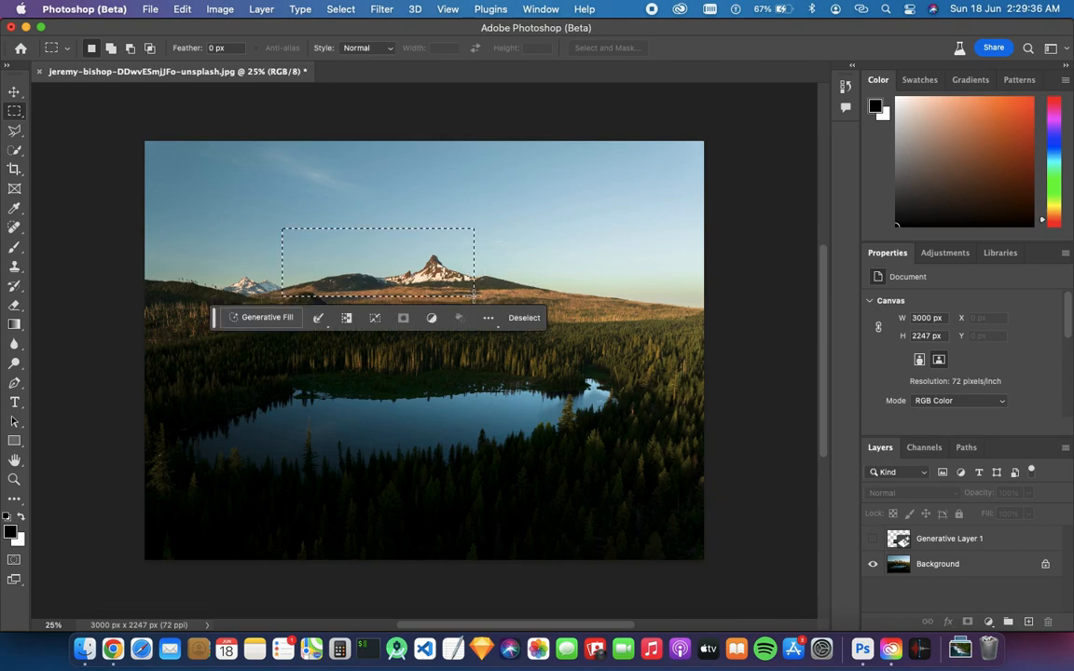
{"action": "left_click", "coordinate": [268, 320]}
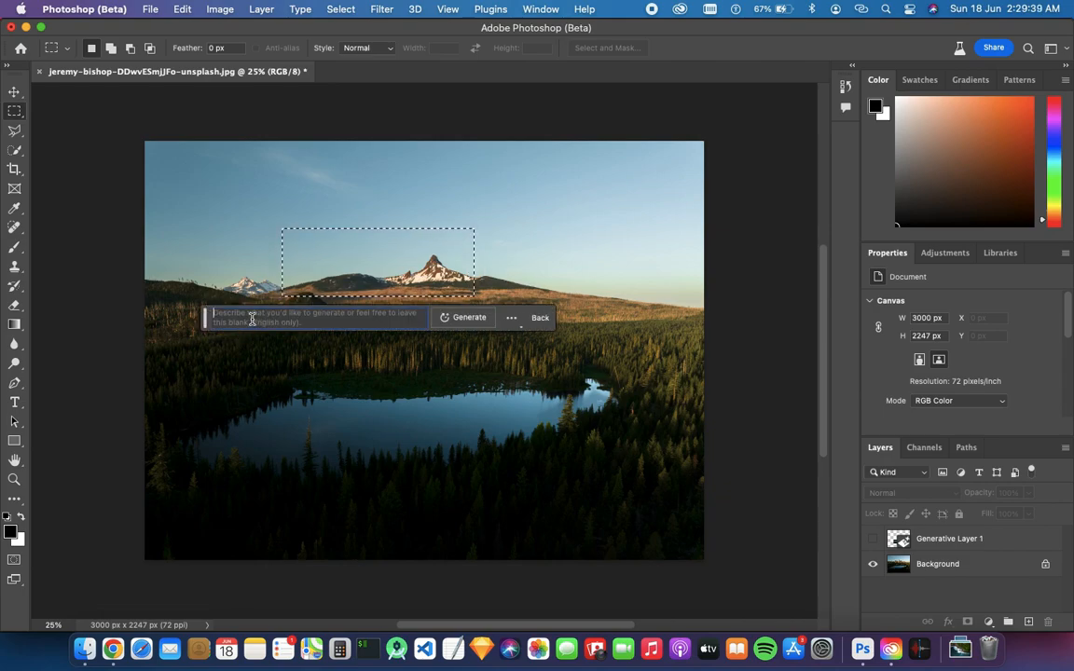
{"action": "type", "text": "Add "}
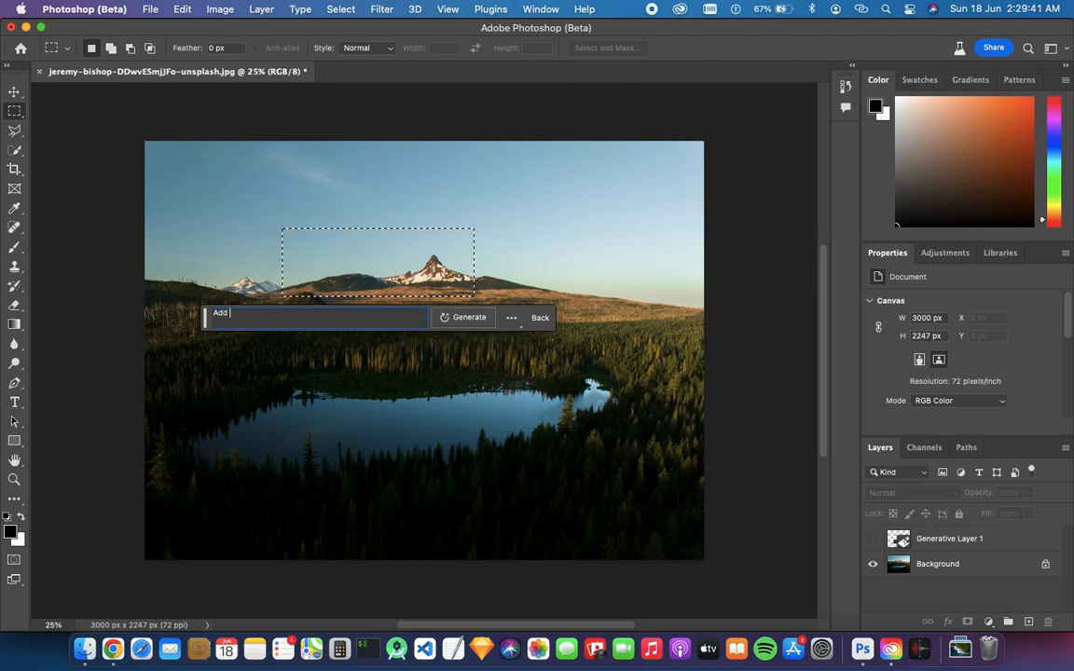
{"action": "type", "text": "a mountain"}
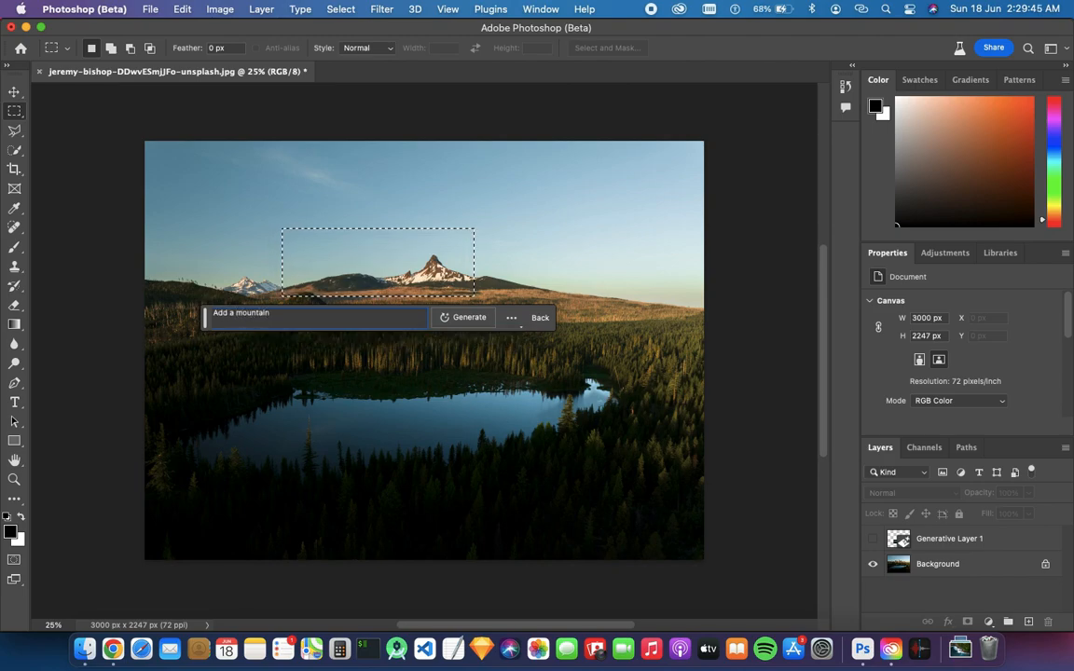
{"action": "key", "text": "Return"}
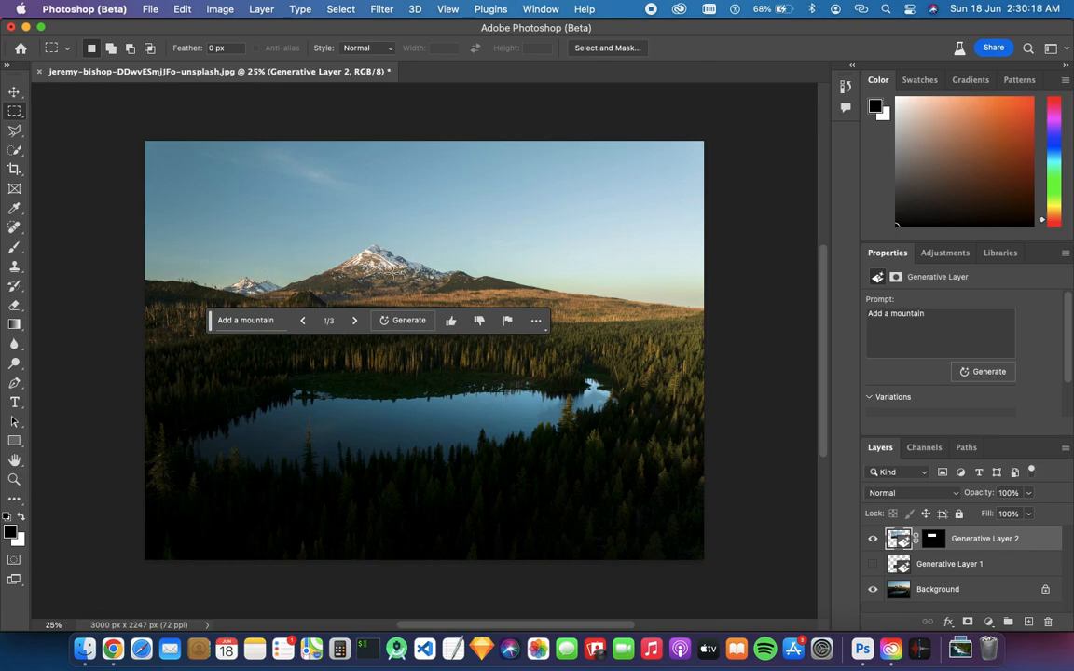
Cycle through the mountain variations, comparing them with the original by toggling the generative layer's visibility, and keep the third
{"action": "left_click", "coordinate": [358, 321]}
{"action": "left_click", "coordinate": [358, 321]}
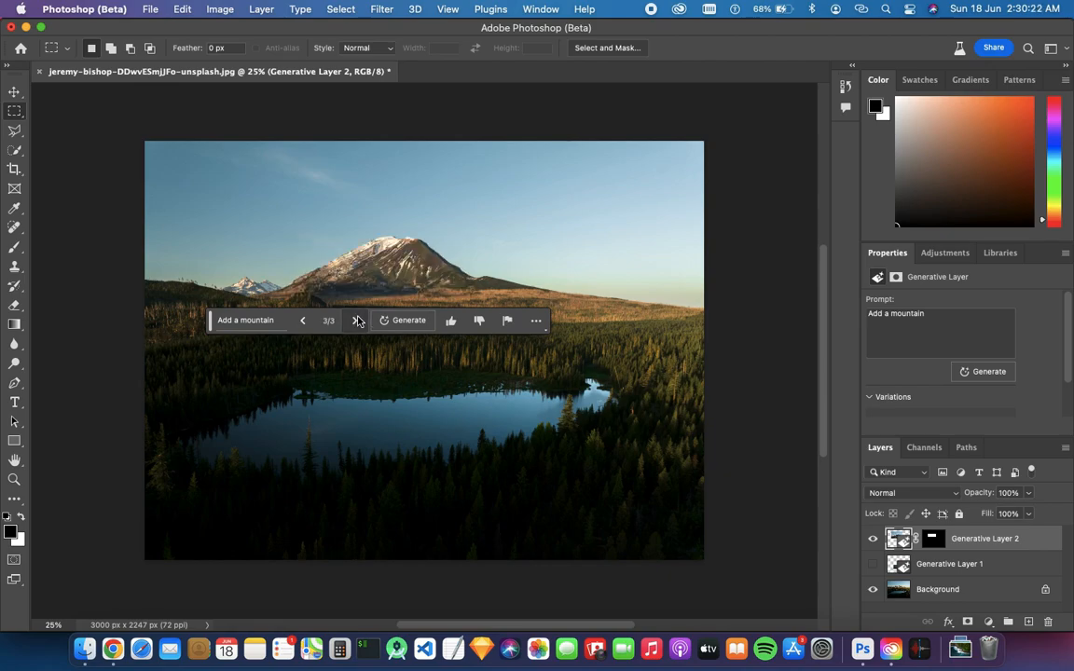
{"action": "left_click", "coordinate": [354, 321]}
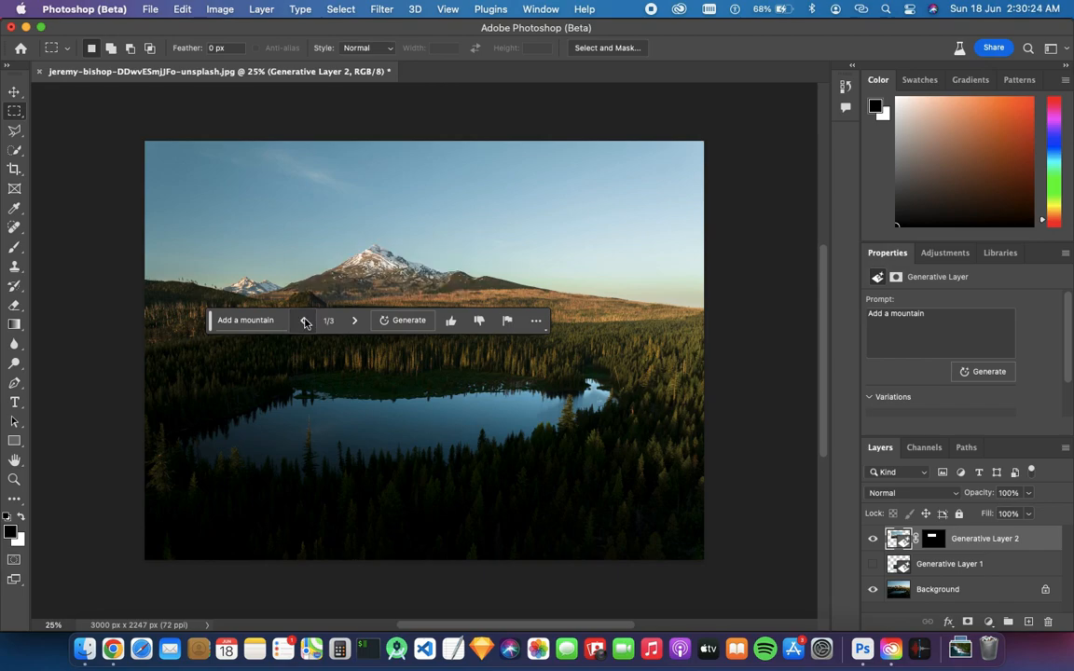
{"action": "left_click", "coordinate": [872, 539]}
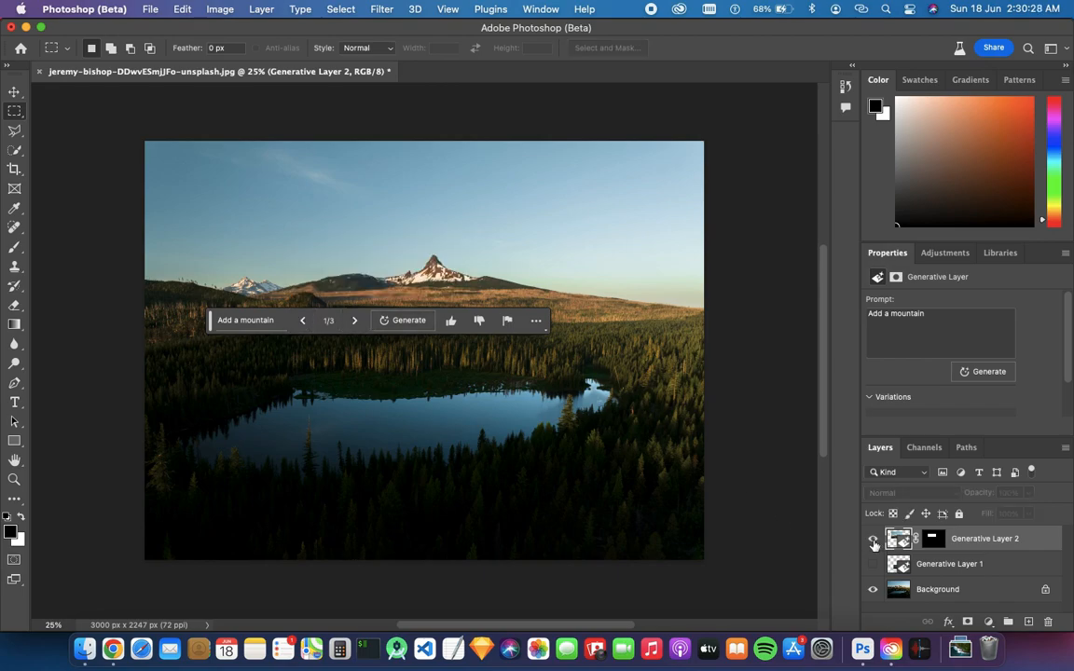
{"action": "left_click", "coordinate": [873, 538]}
{"action": "left_click", "coordinate": [356, 321]}
{"action": "left_click", "coordinate": [355, 321]}
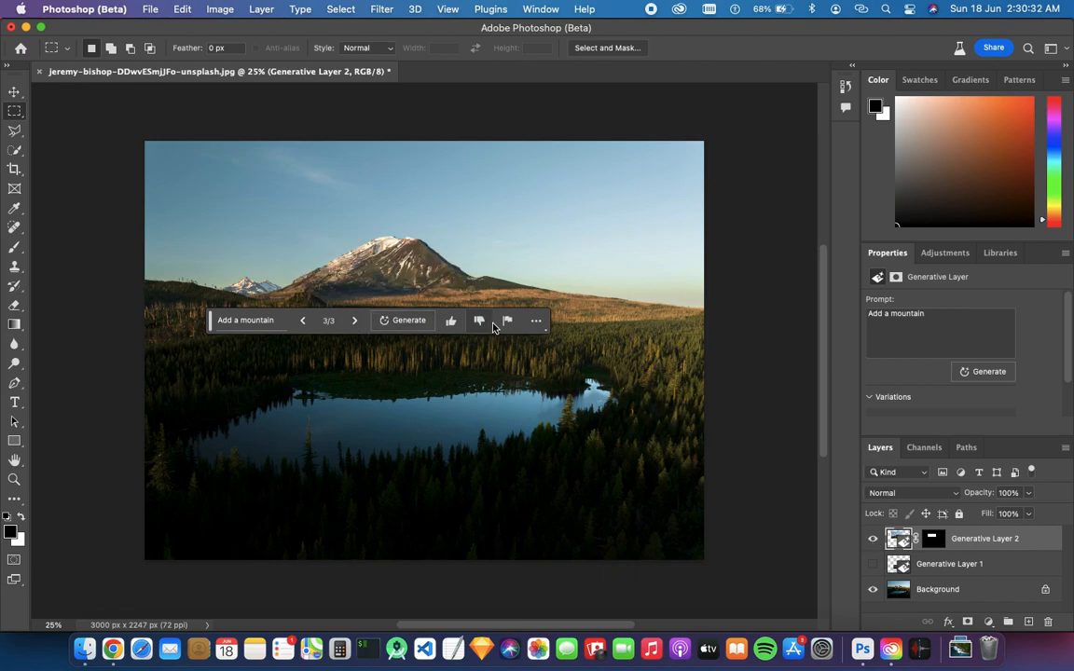
{"action": "left_click", "coordinate": [873, 539]}
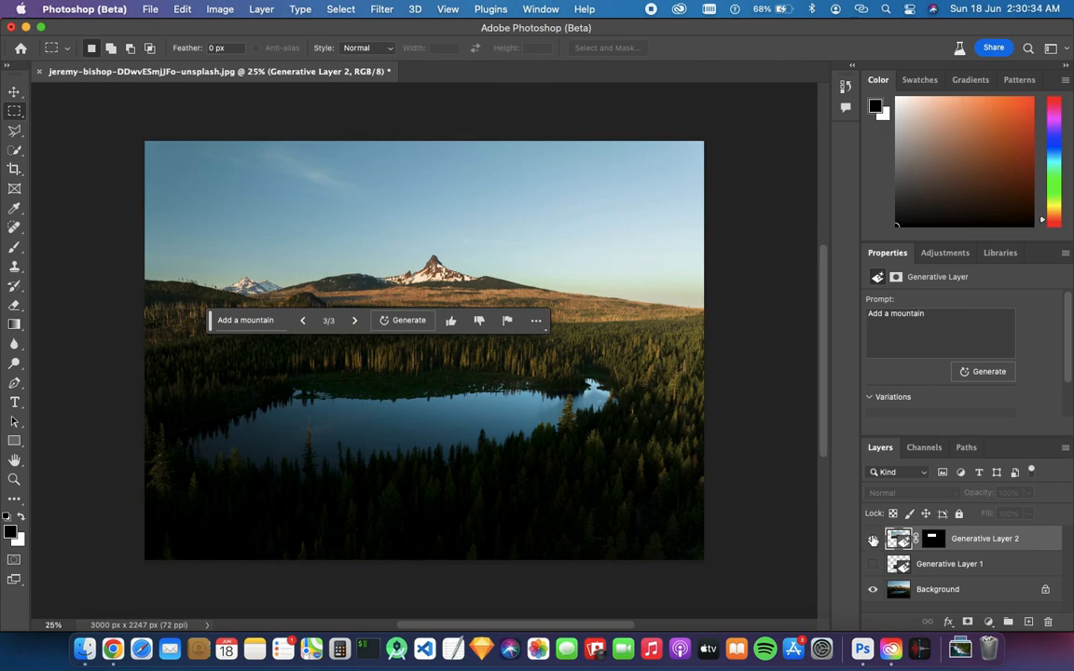
{"action": "left_click", "coordinate": [873, 539]}
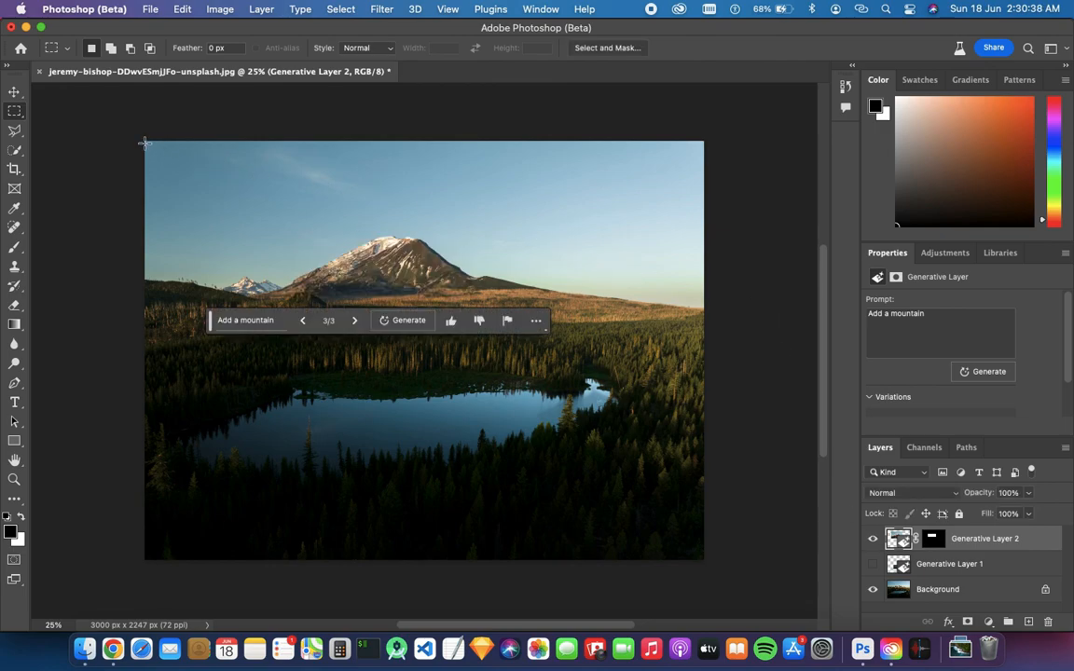
Select the upper sky band across the full width and generative-fill it with the prompt "Add clouds"
{"action": "left_click_drag", "start_coordinate": [138, 133], "coordinate": [712, 227]}
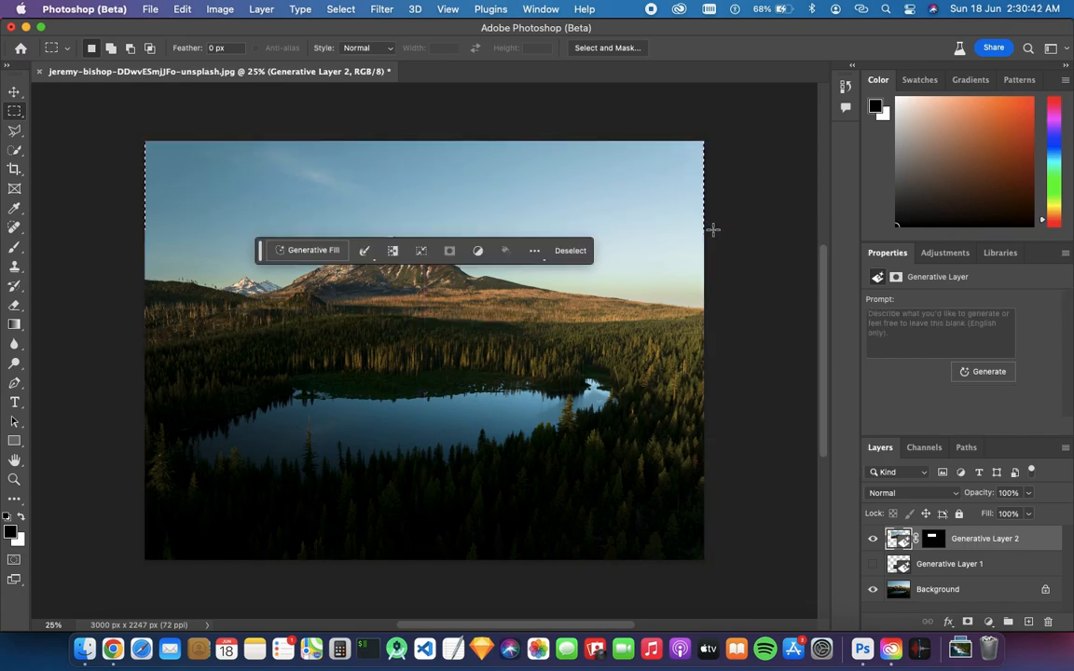
{"action": "left_click", "coordinate": [307, 249]}
{"action": "type", "text": "A"}
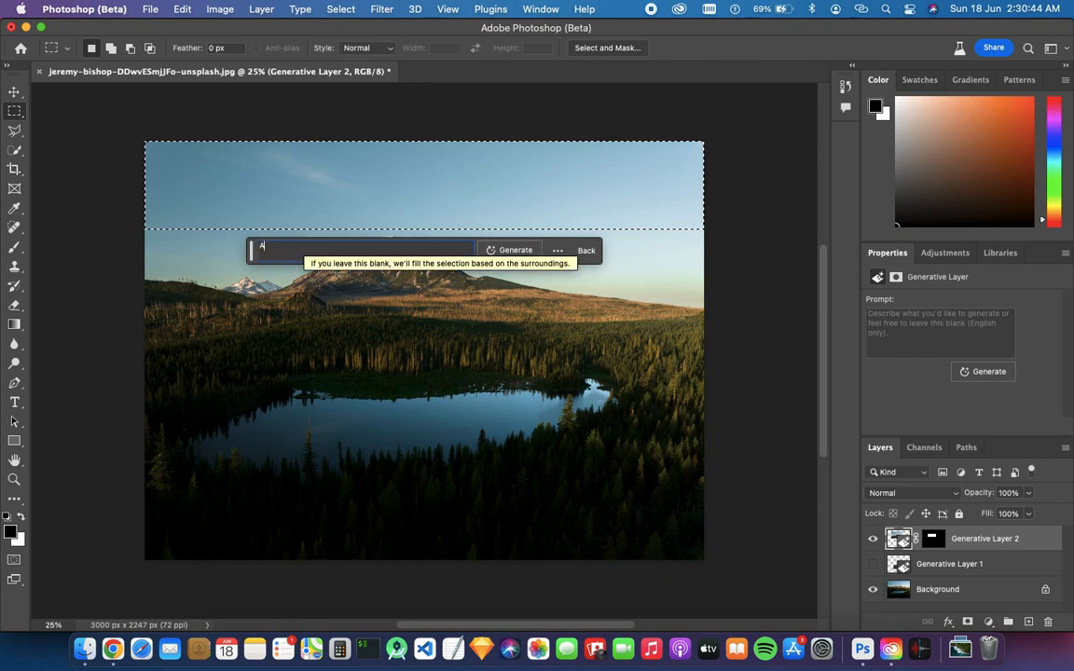
{"action": "type", "text": "dd clouds"}
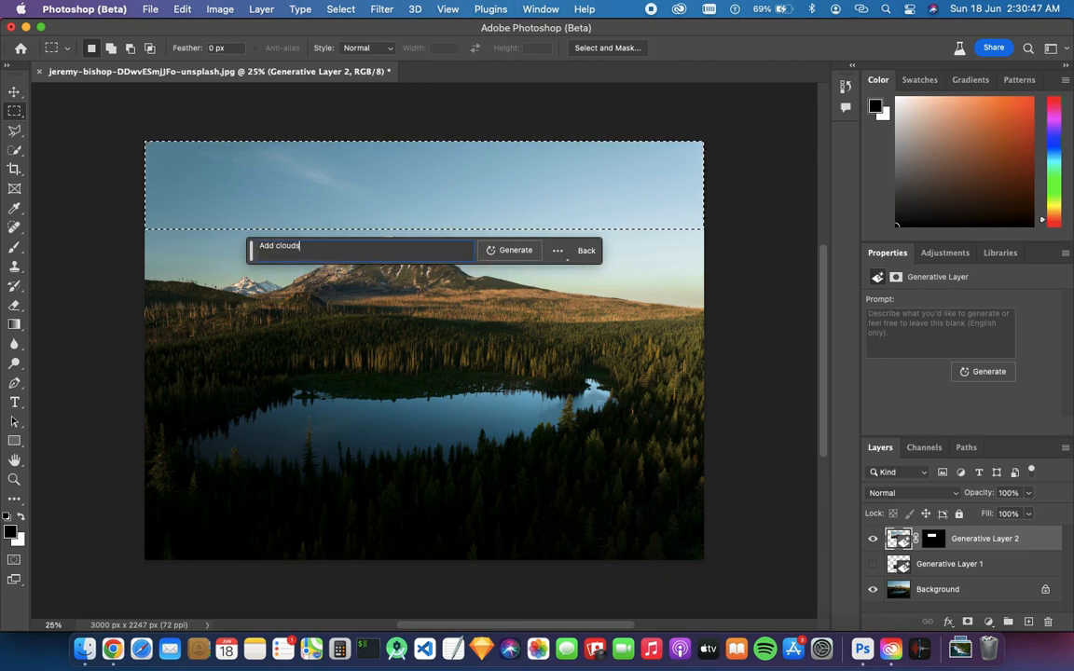
{"action": "left_click", "coordinate": [494, 249]}
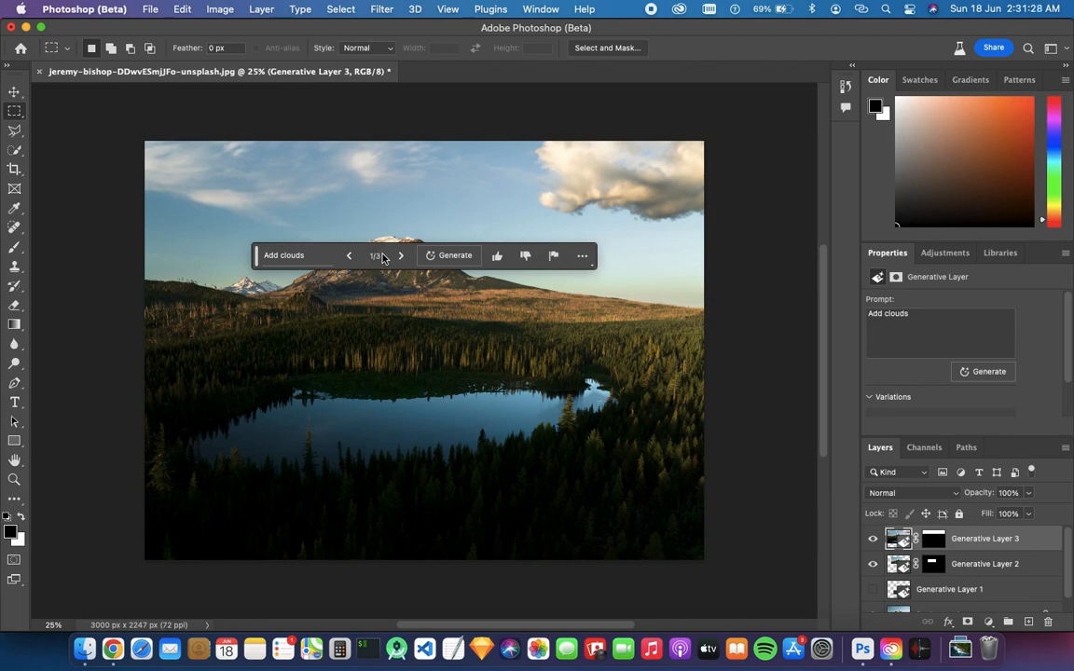
Browse the cloud variations and settle on the second one
{"action": "left_click_drag", "start_coordinate": [258, 260], "coordinate": [270, 398]}
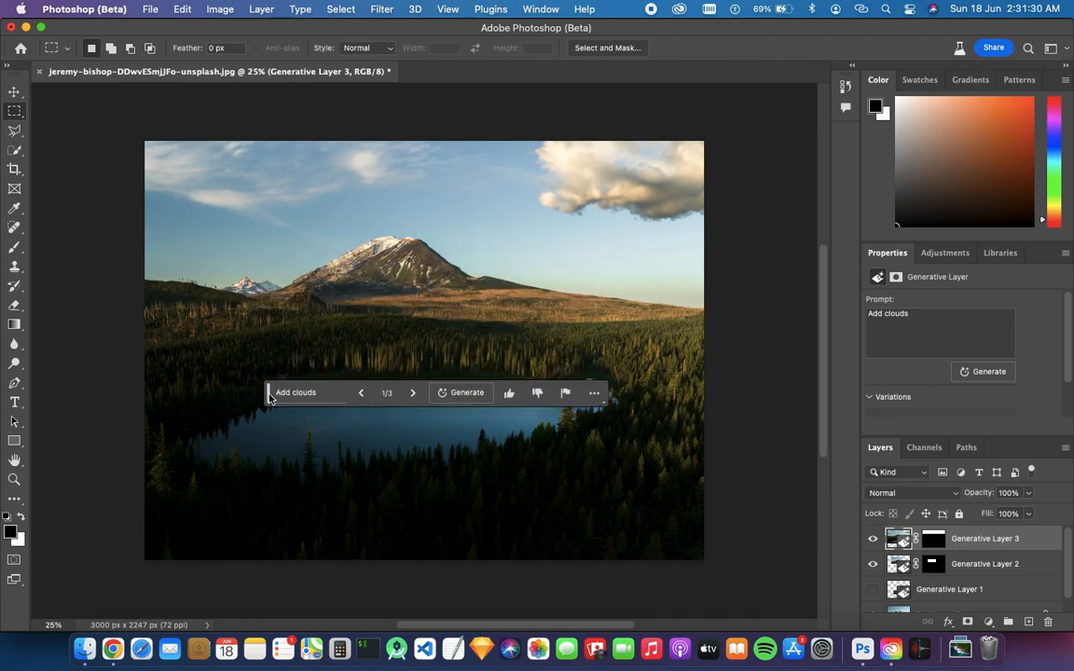
{"action": "left_click", "coordinate": [411, 393]}
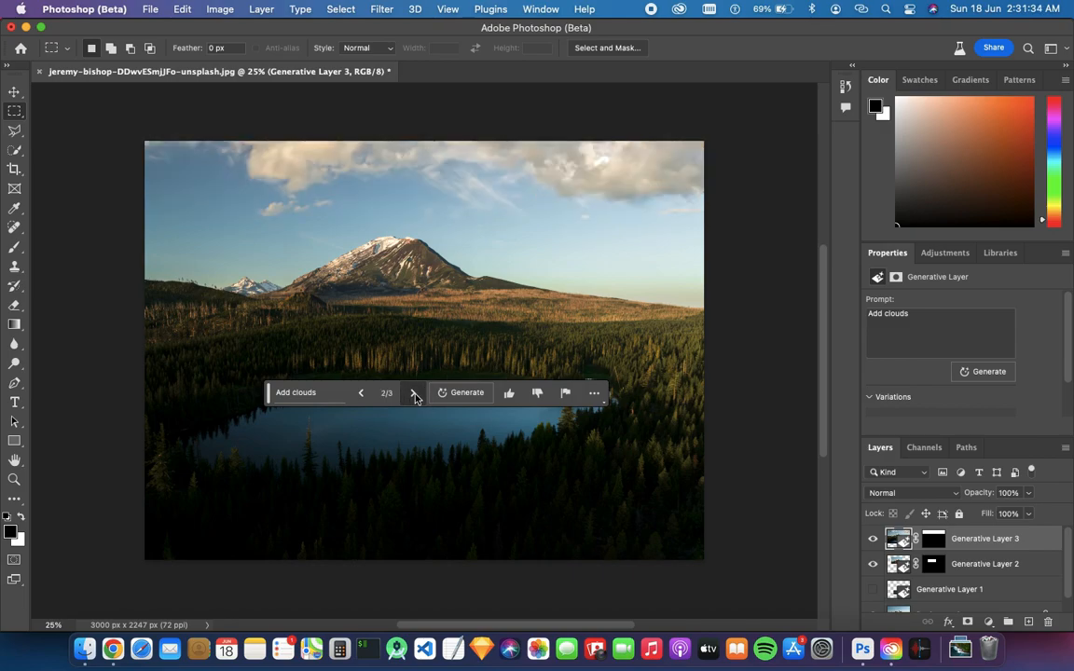
{"action": "left_click", "coordinate": [413, 394]}
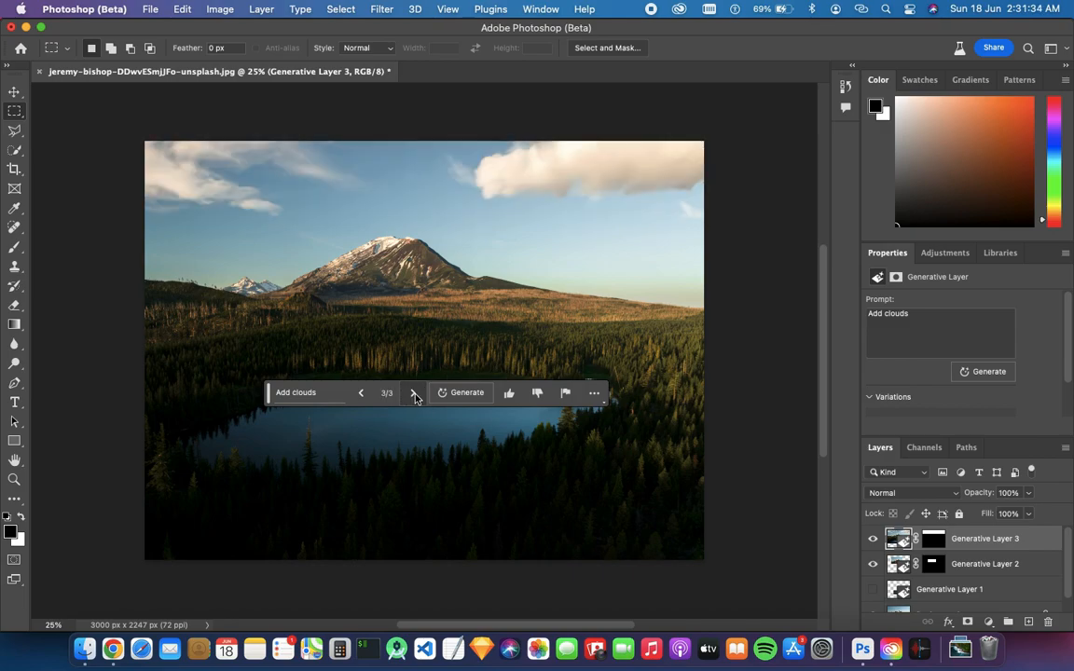
{"action": "left_click", "coordinate": [361, 395]}
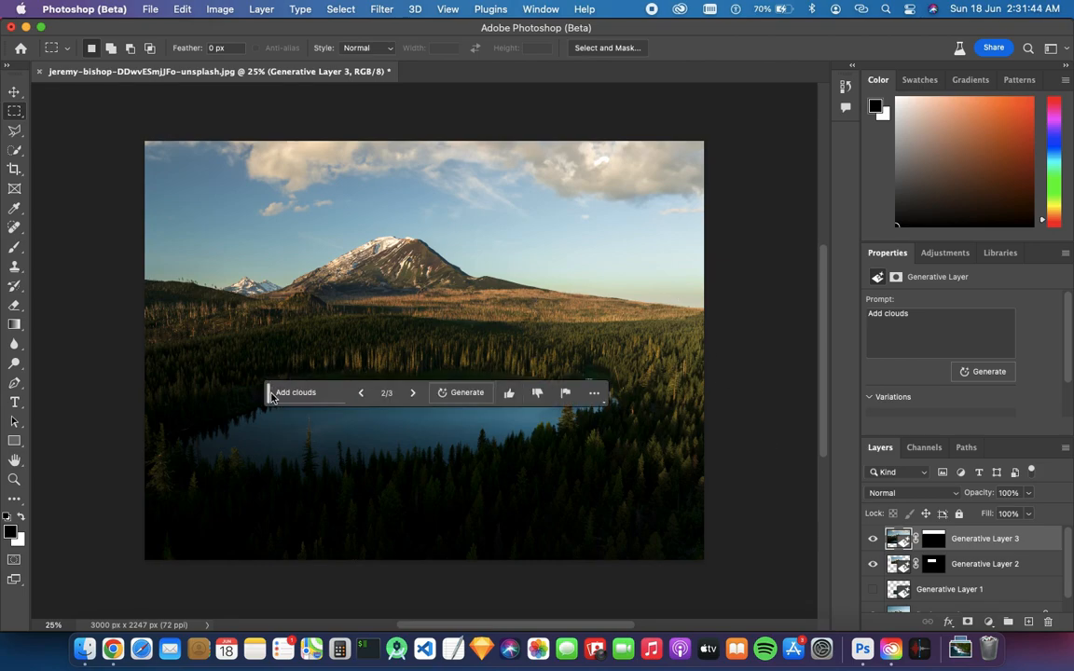
{"action": "left_click_drag", "start_coordinate": [270, 396], "coordinate": [269, 494]}
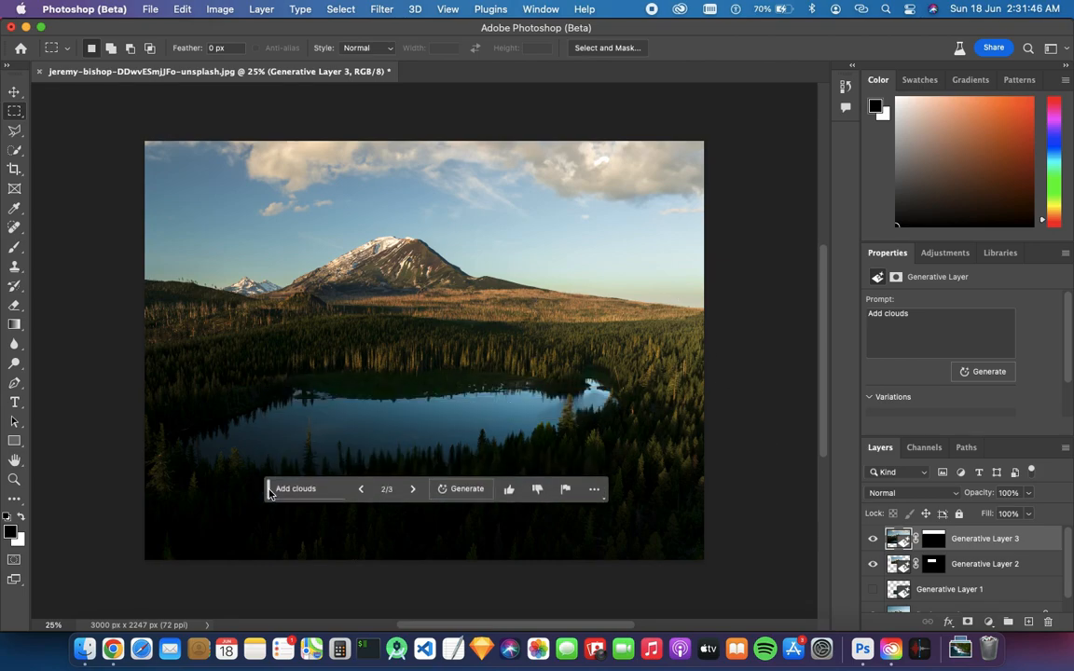